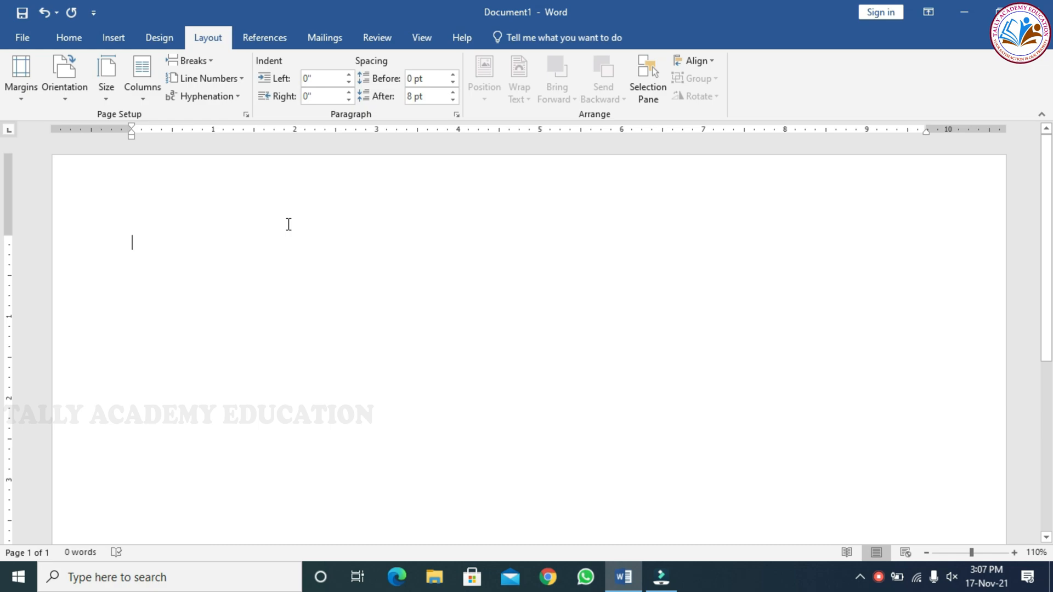
Centre the empty first paragraph and set its text format to Bookman Old Style, size 16, bold
click(70, 43)
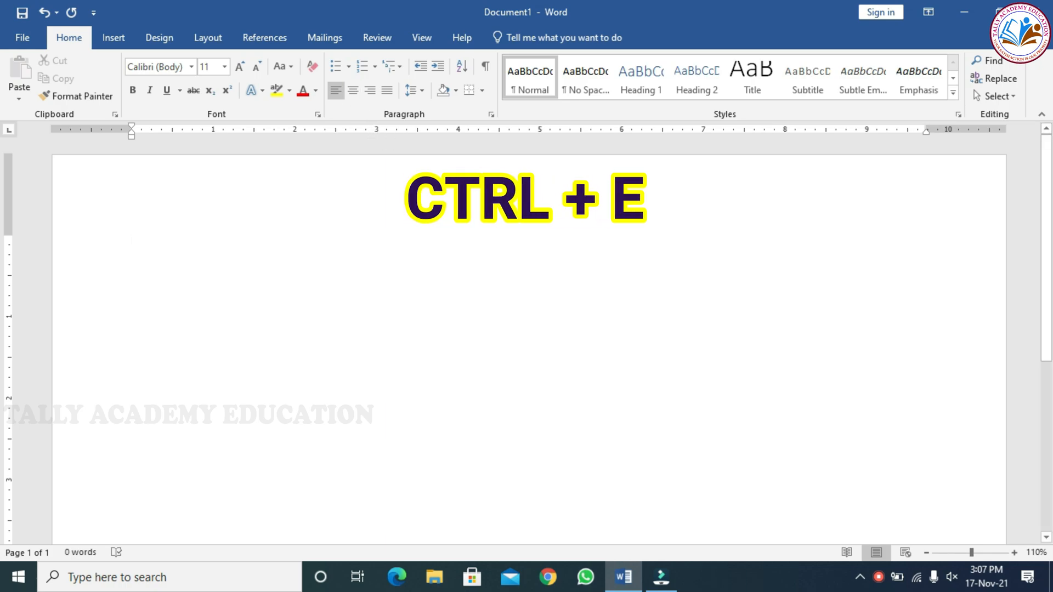
key(ctrl+e)
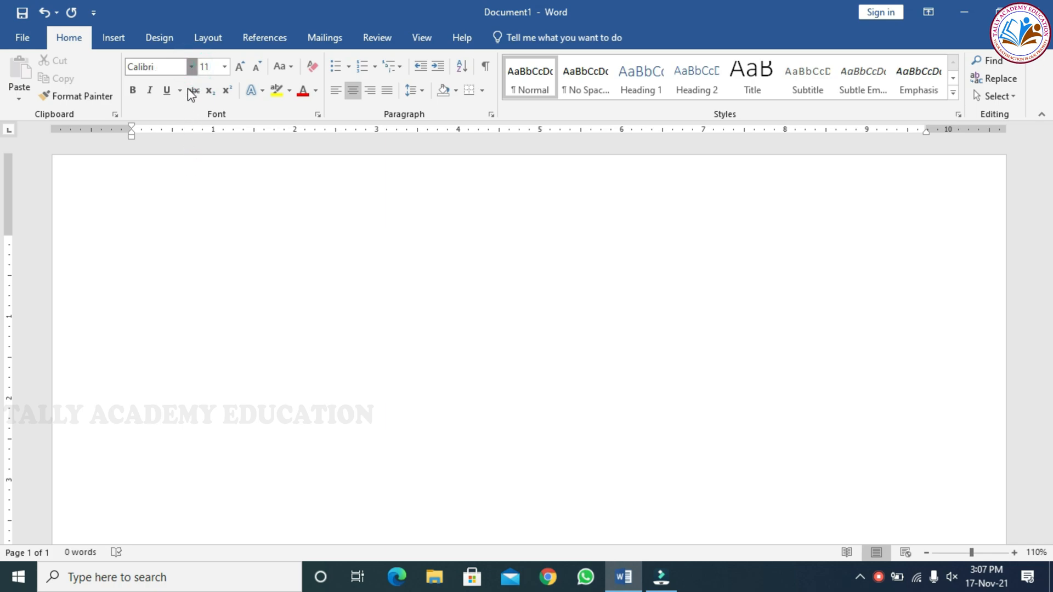
click(190, 66)
click(184, 159)
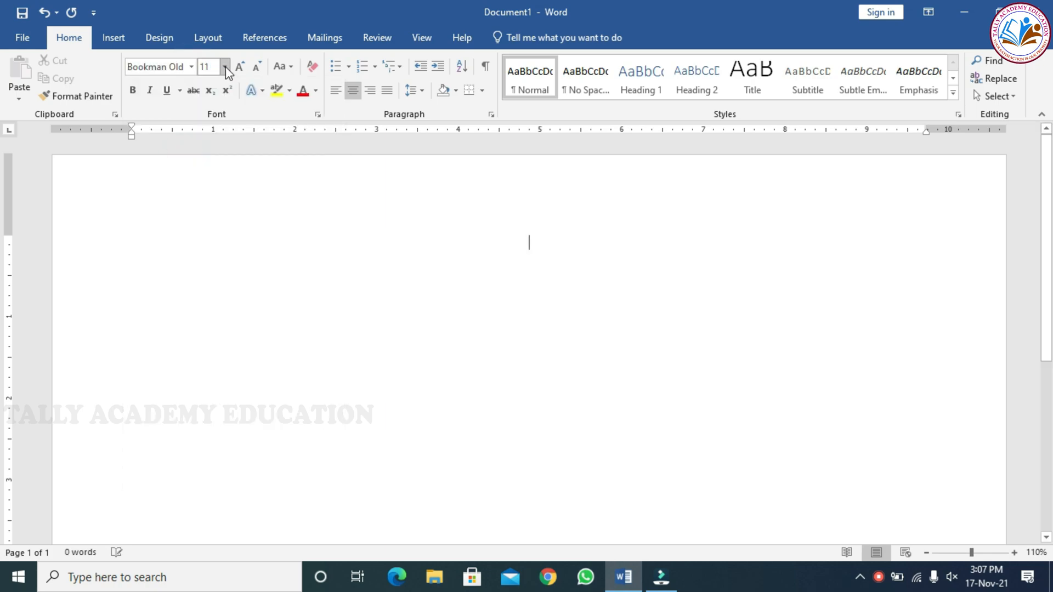
click(224, 67)
click(207, 173)
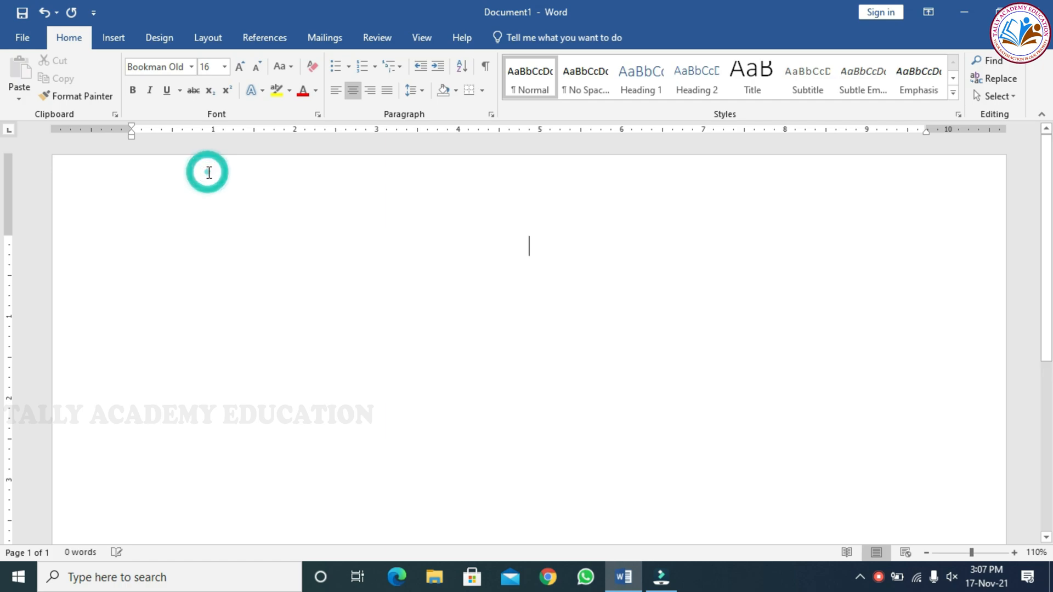
click(136, 92)
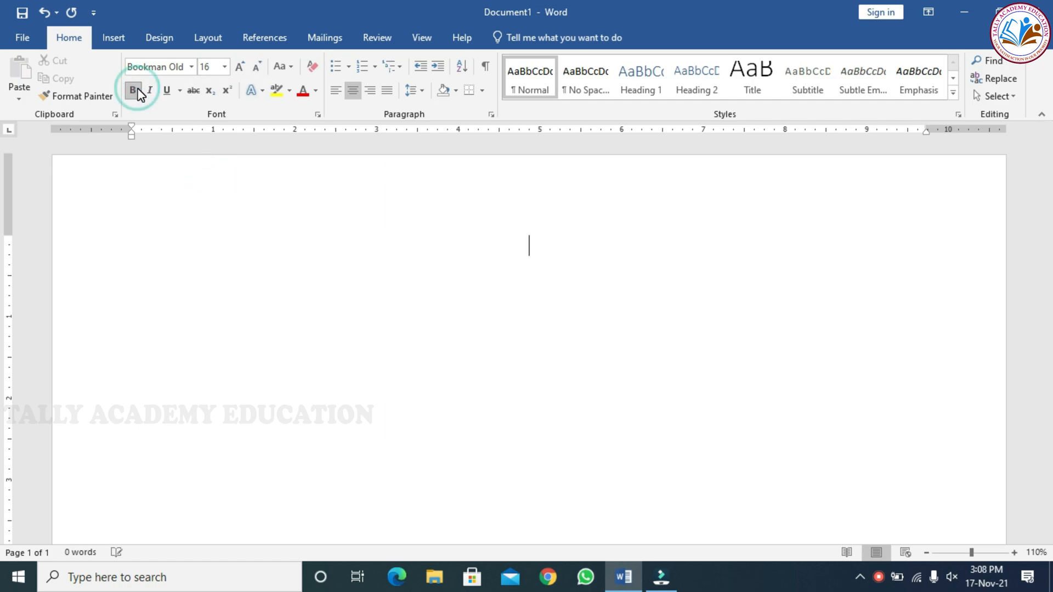
Enter the heading "STUDENTS FEES DETAILS" and start a new line below it
text(ST)
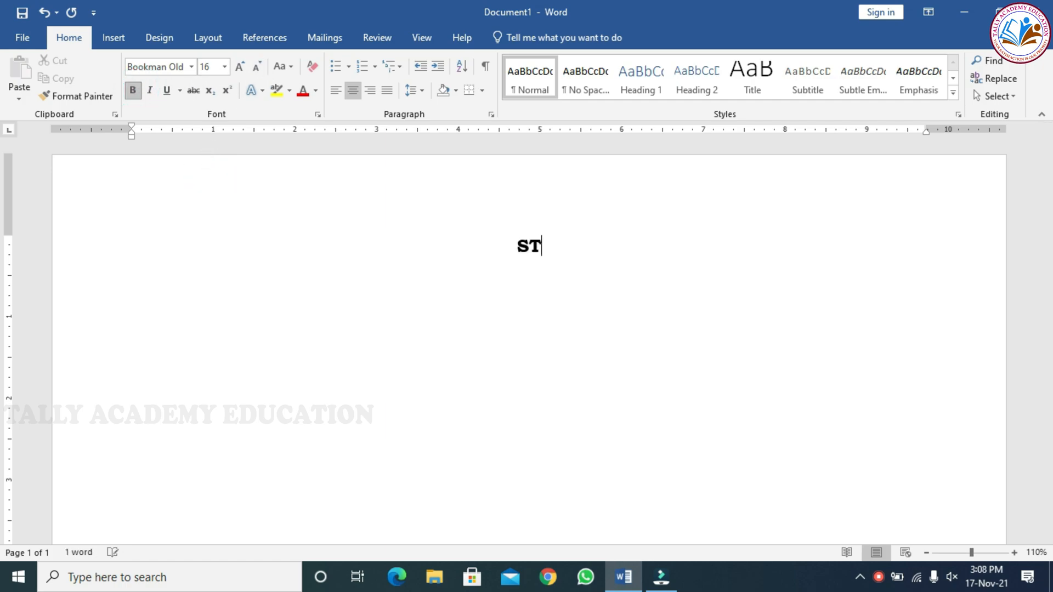
text(UDENTS F)
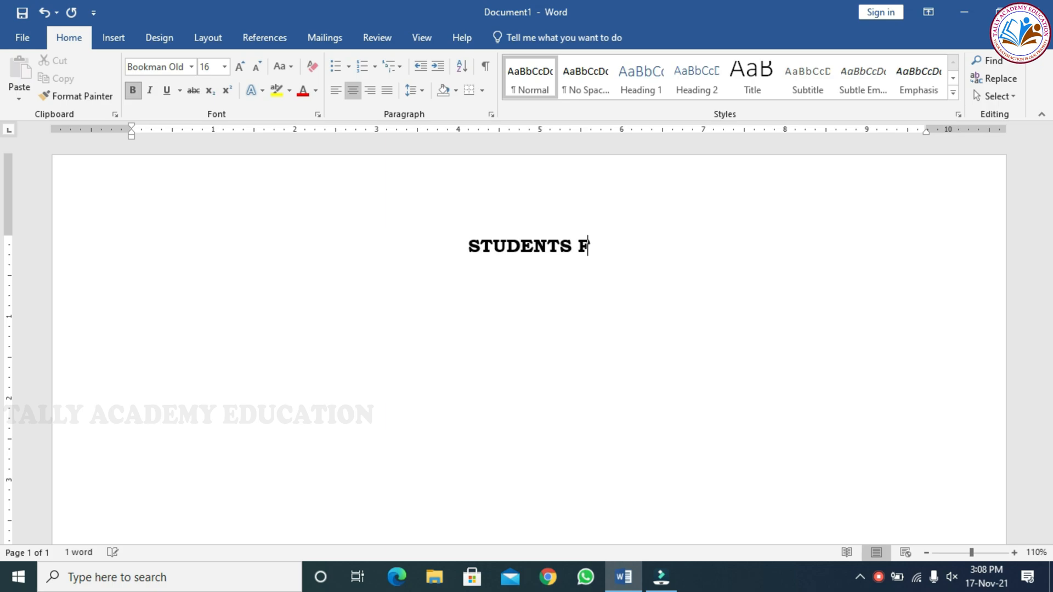
text(EES DETAILS)
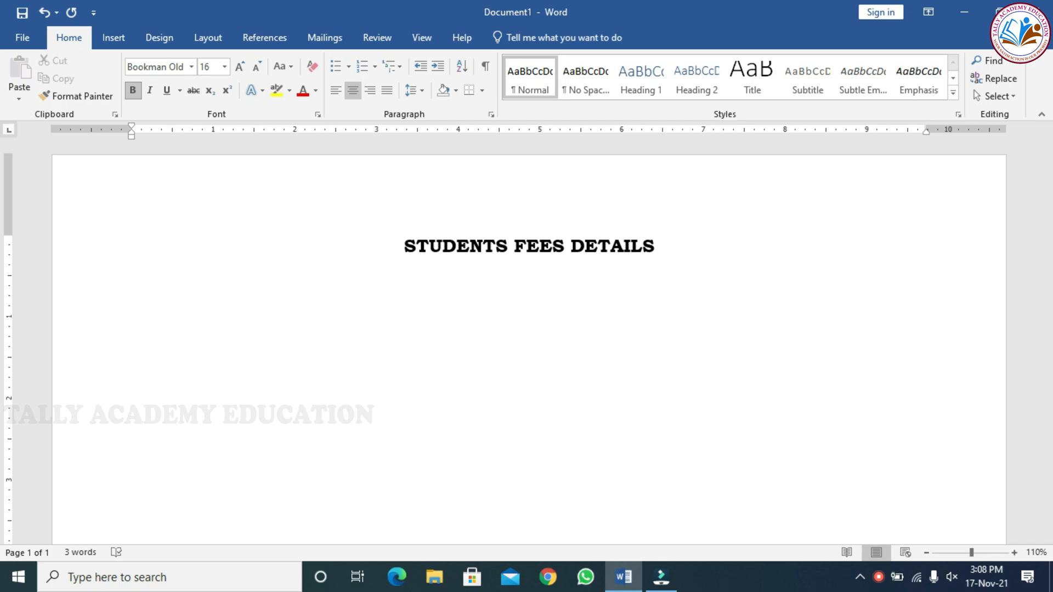
key(Return)
click(118, 40)
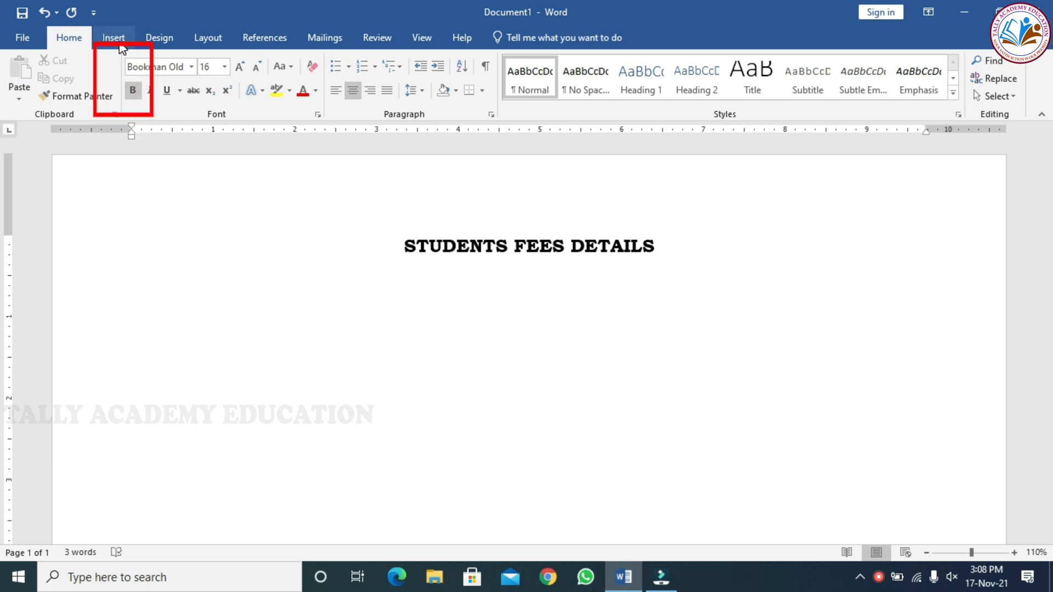
click(119, 42)
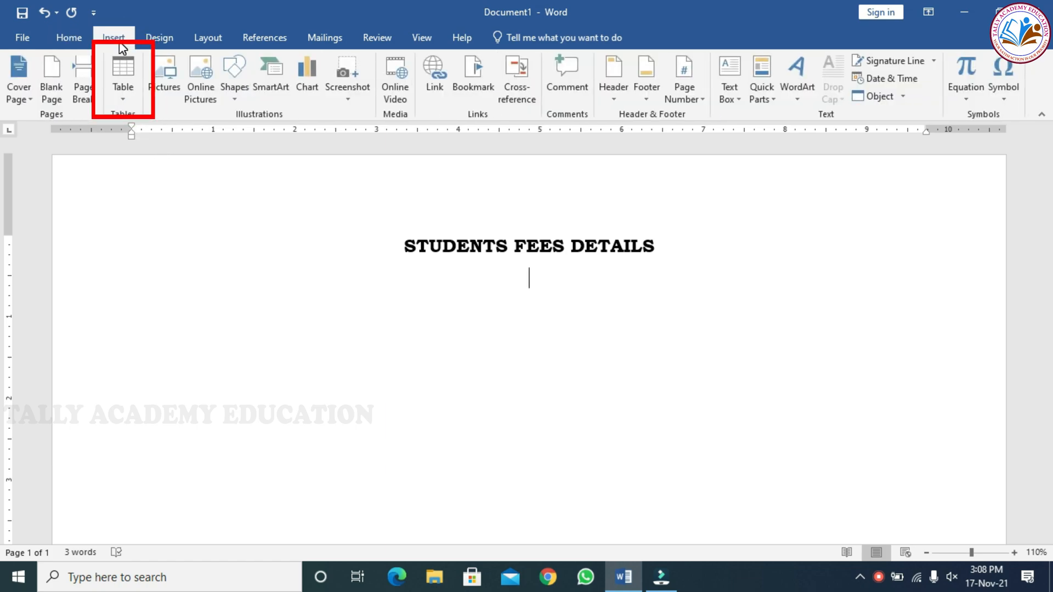
click(123, 98)
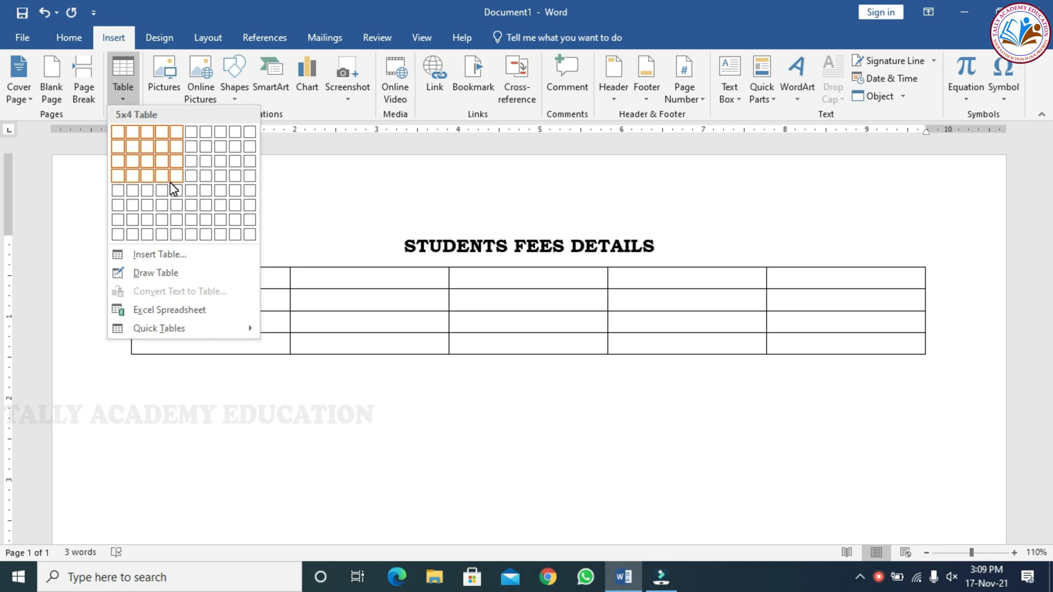
click(157, 256)
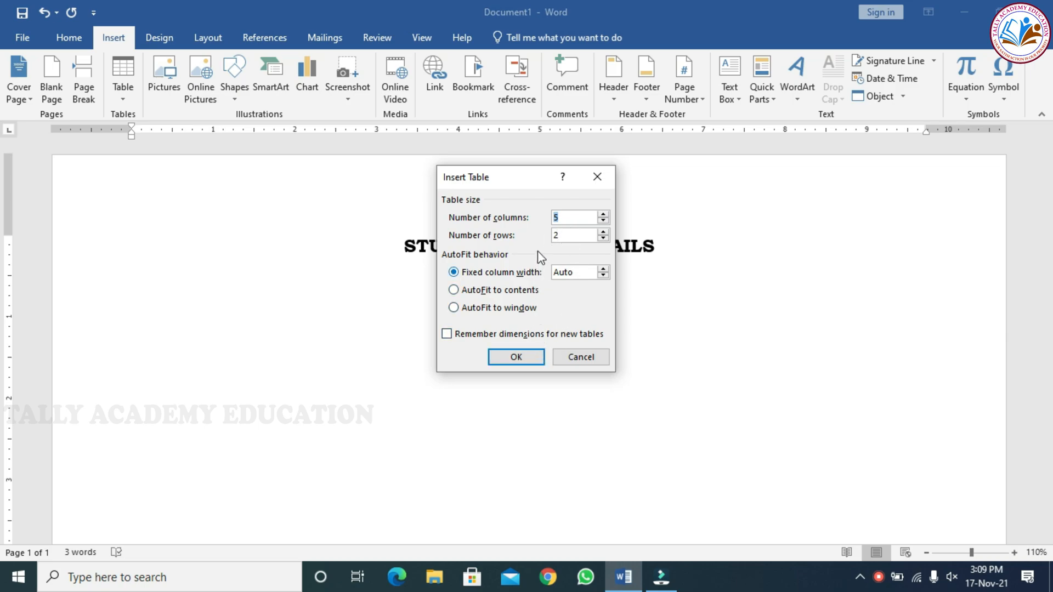
click(595, 177)
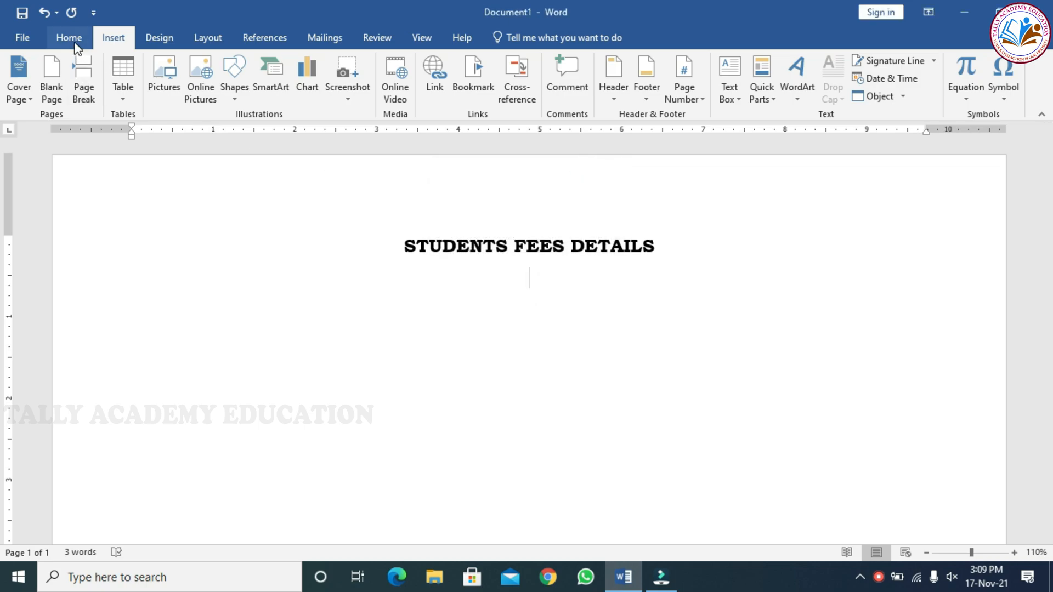
Try drawing a table freehand below the heading, about 8.41" wide and 0.61" high, with a vertical divider line
click(129, 91)
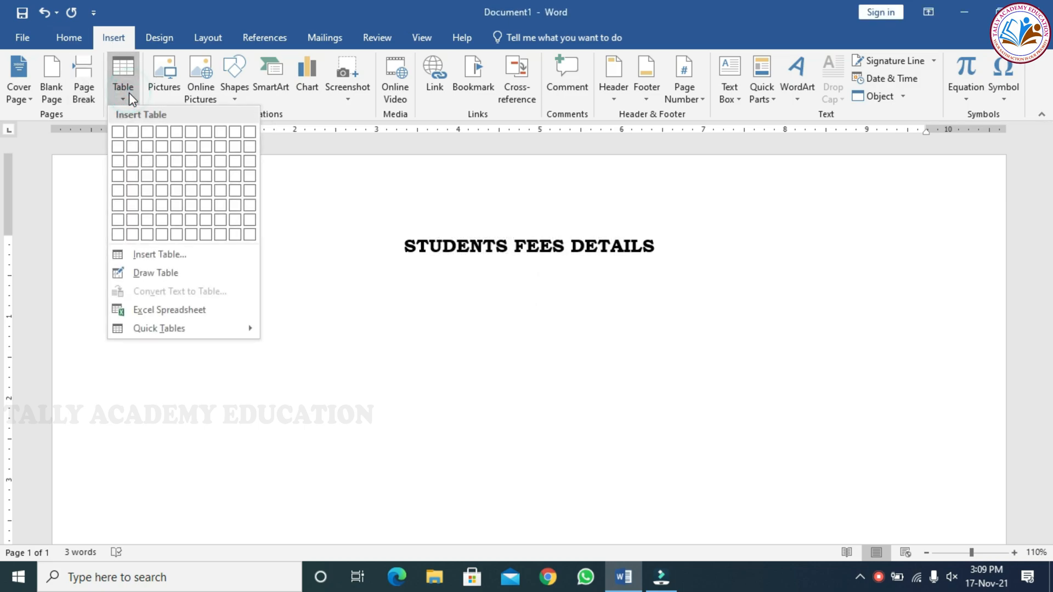
click(155, 273)
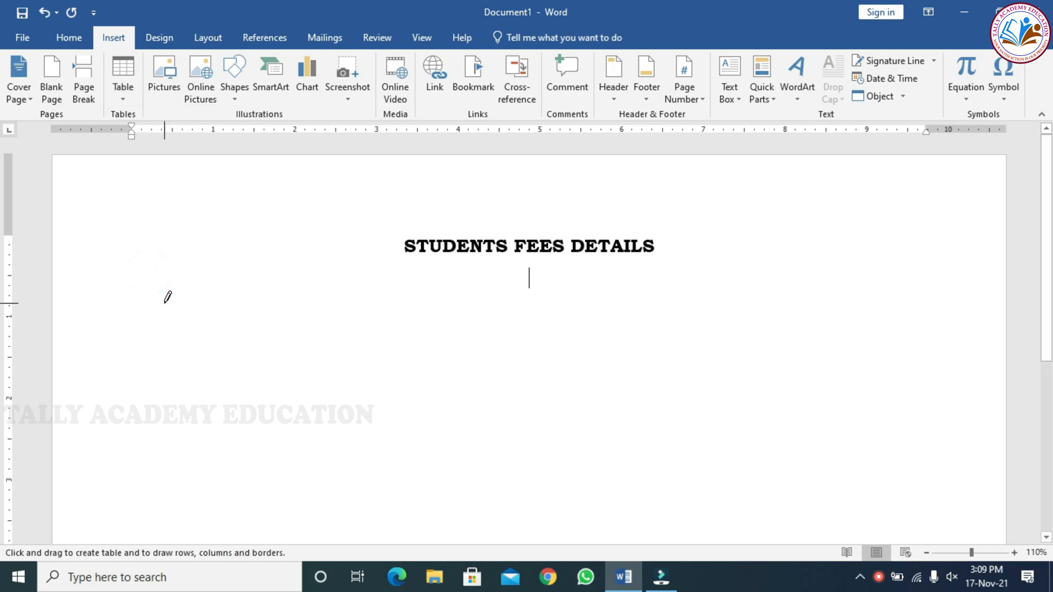
mouse_move(153, 303)
mouse_down()
mouse_move(410, 369)
mouse_move(839, 355)
mouse_move(840, 344)
mouse_up()
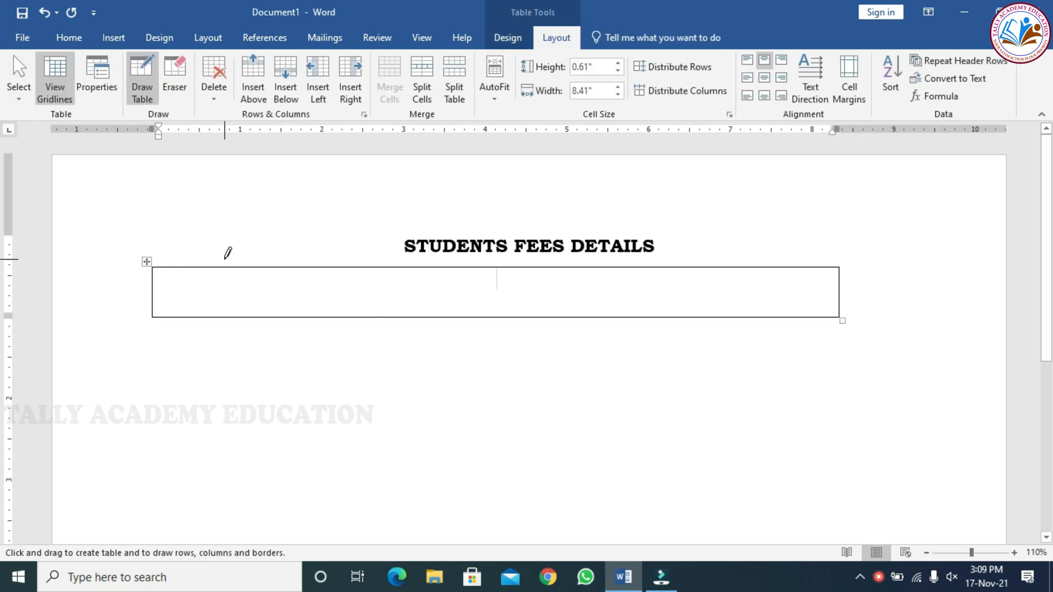
drag(280, 269, 286, 311)
mouse_move(152, 318)
mouse_down()
mouse_move(167, 353)
mouse_move(246, 371)
mouse_move(287, 369)
mouse_move(237, 340)
mouse_move(286, 325)
mouse_up()
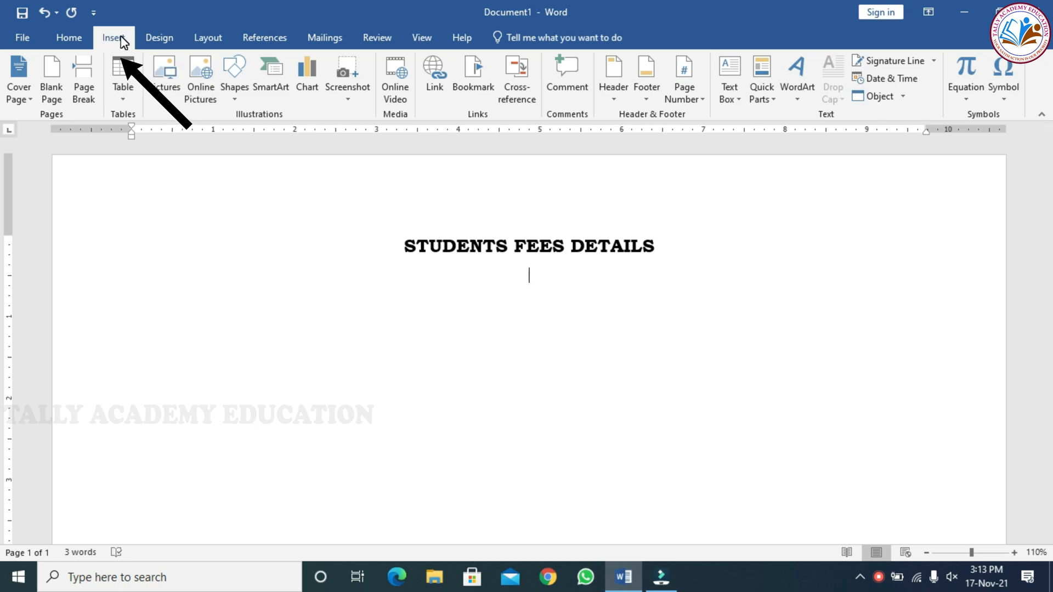
Insert a table with 6 columns and 6 rows below the heading, keeping the automatic fixed column width
click(123, 97)
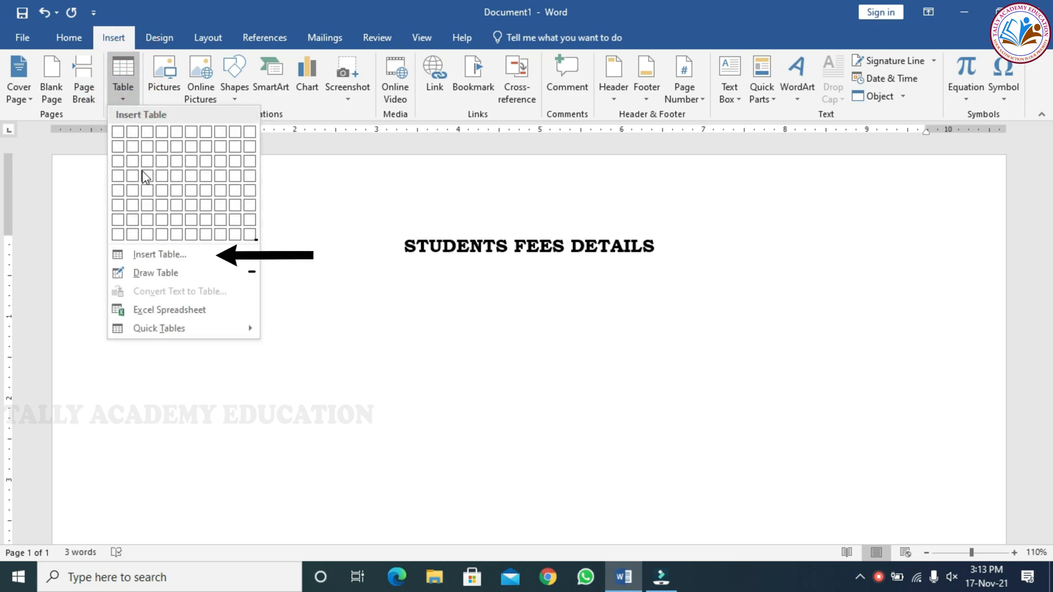
click(168, 257)
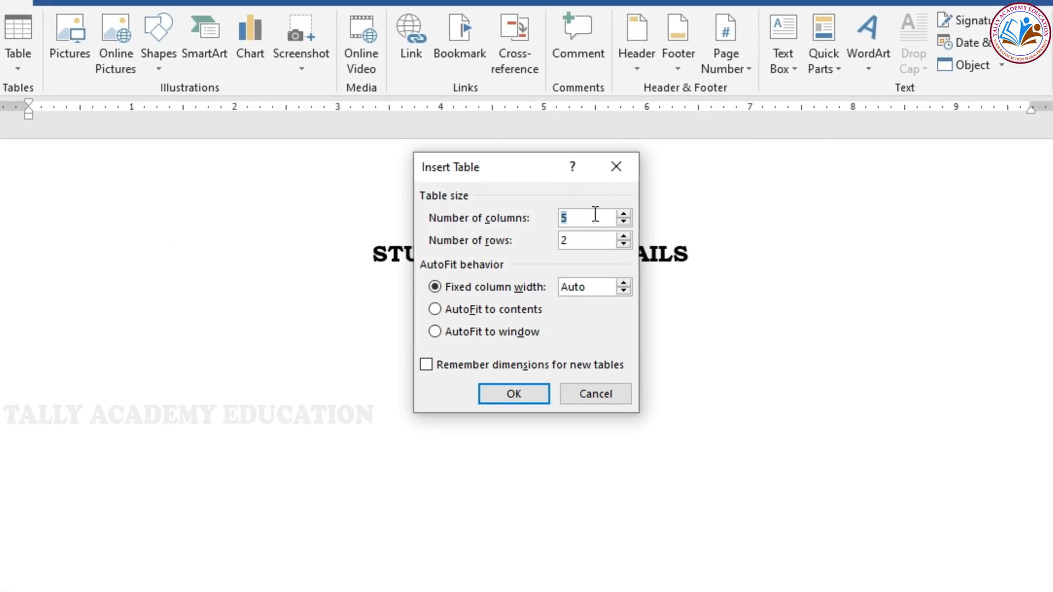
text(6)
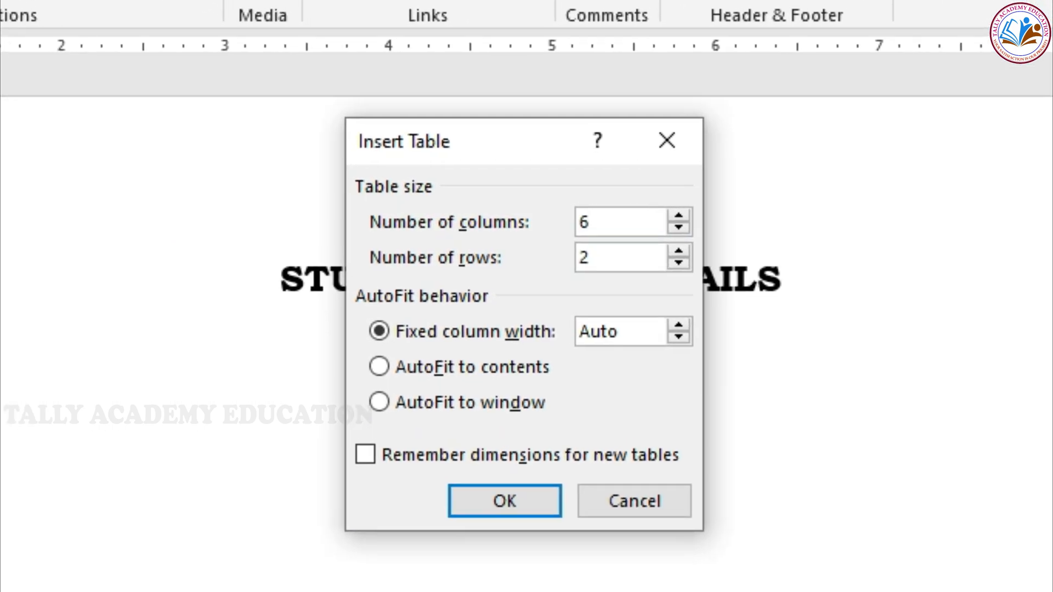
click(626, 267)
key(BackSpace)
text(6)
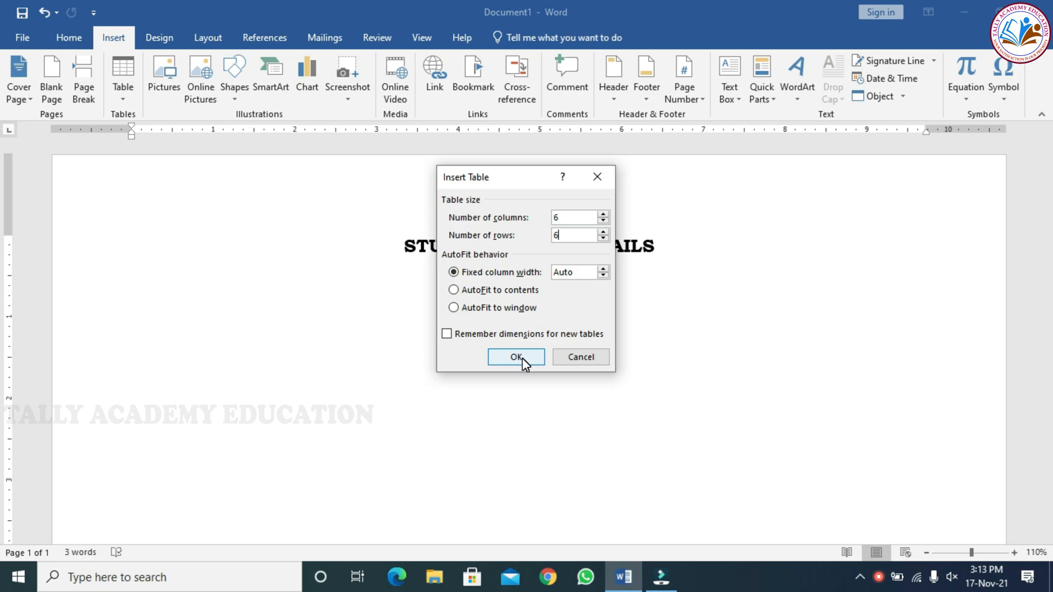
click(522, 358)
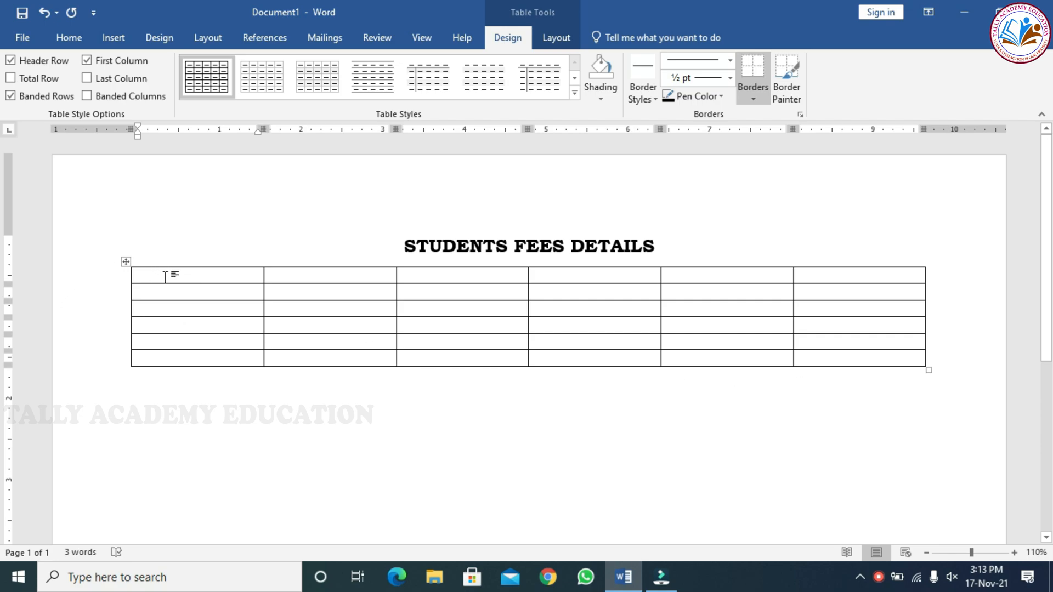
Label the first two header cells of the table "S.NO" and "NAME"
text(S.NO)
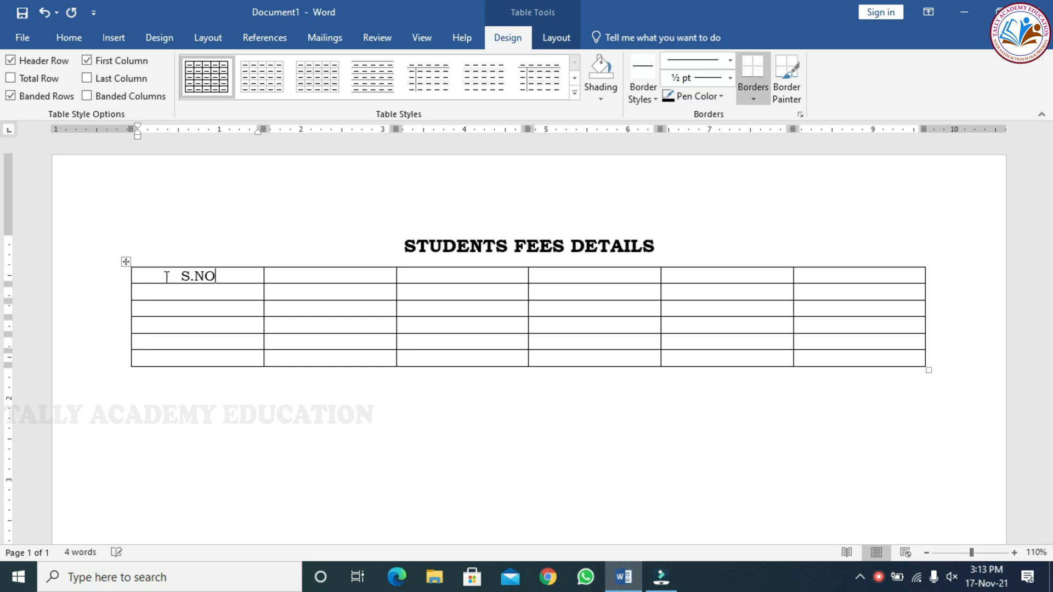
key(Tab)
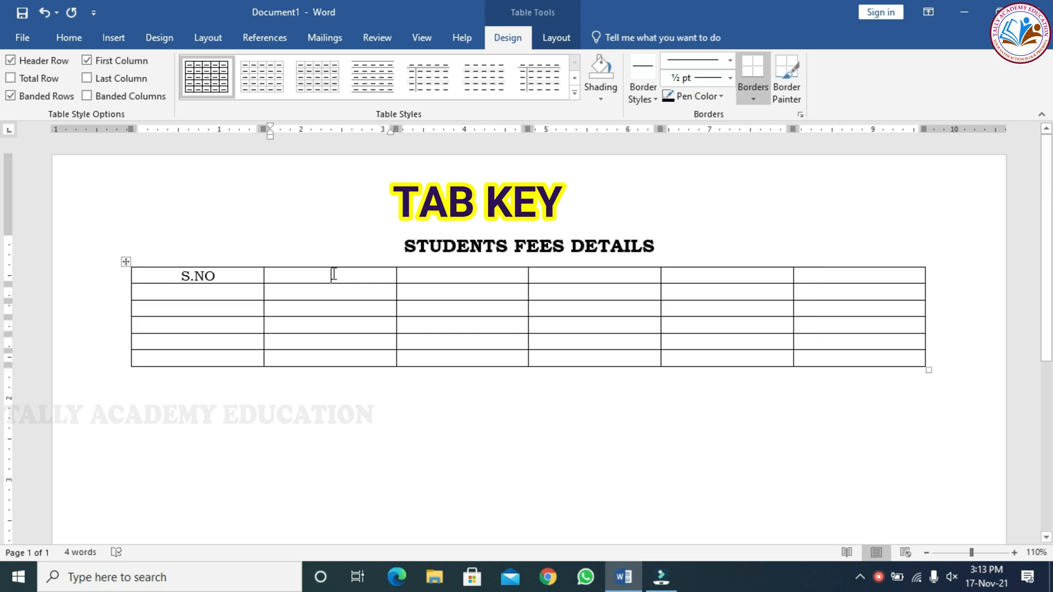
key(Tab)
key(shift+Tab)
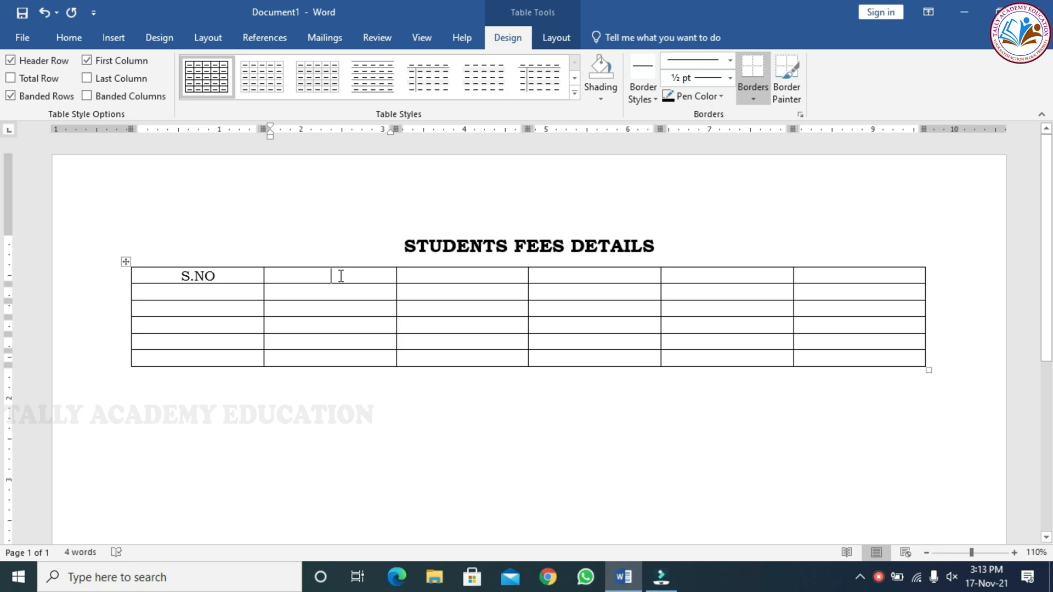
text(NAME)
key(Tab)
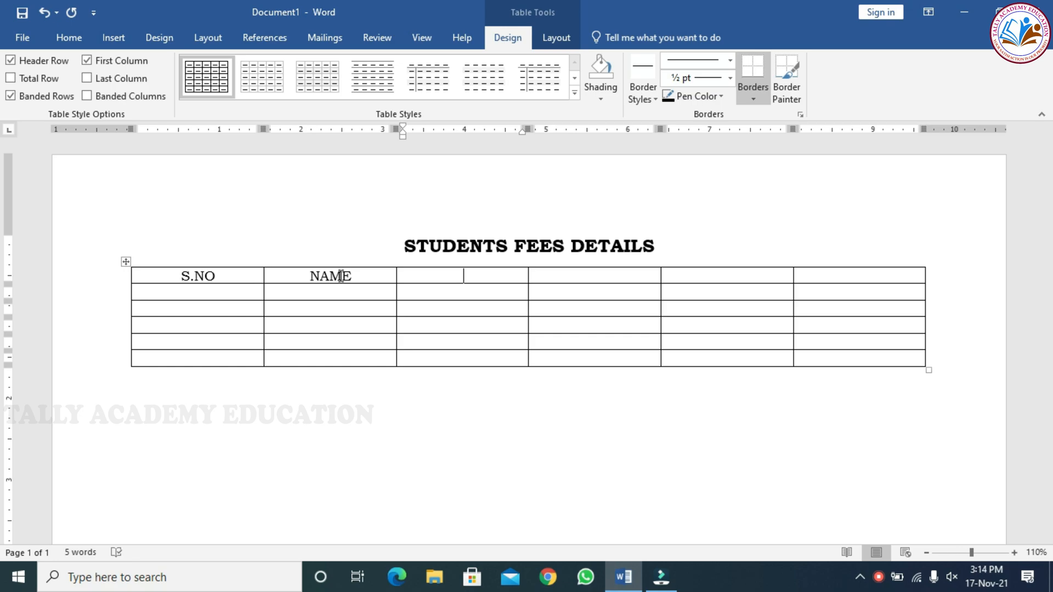
Label the remaining four header cells "STANDARD", "SECTION", "FEES" and "REMARKS"
text(STANDARD)
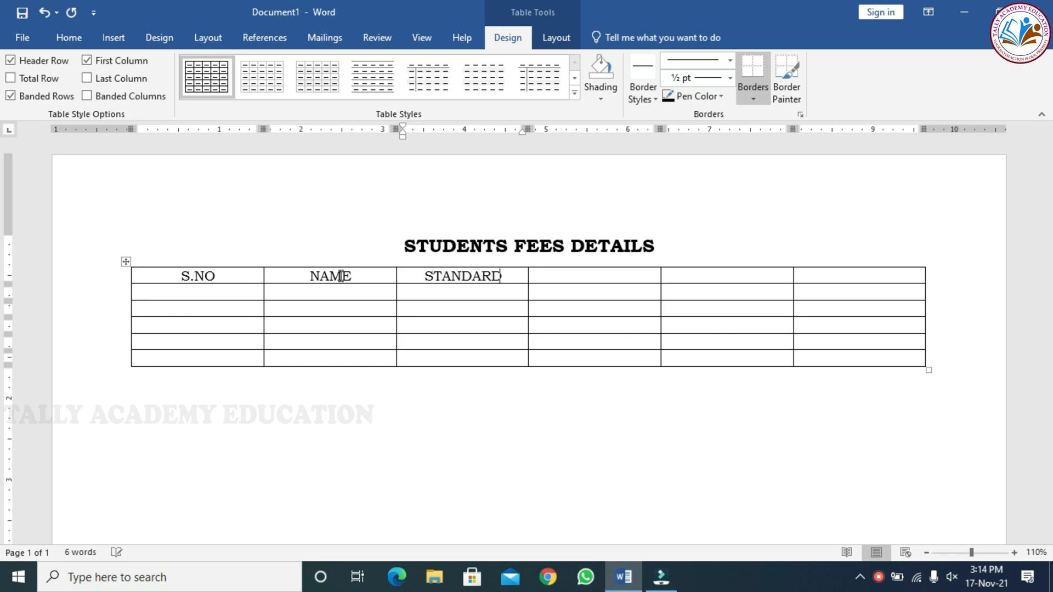
key(Tab)
text(SECTION)
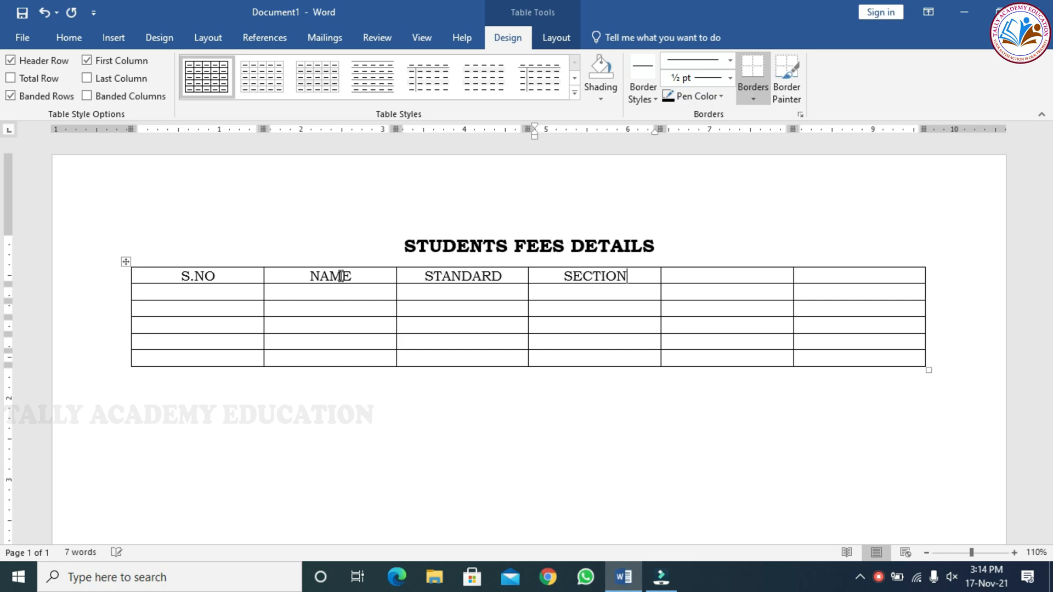
key(Tab)
text(FEES)
key(Tab)
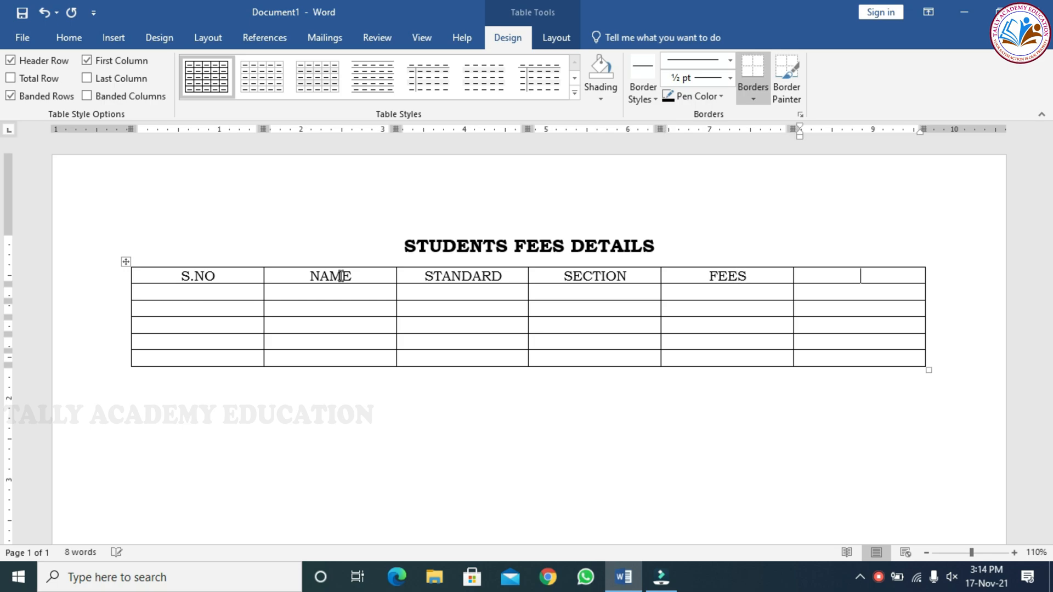
text(REMAR)
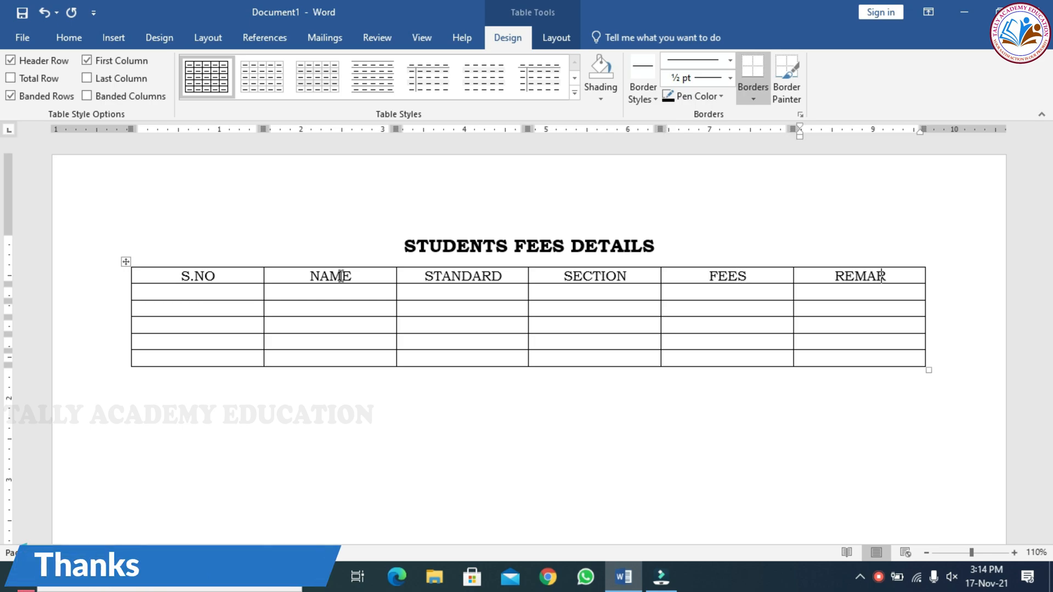
text(KS)
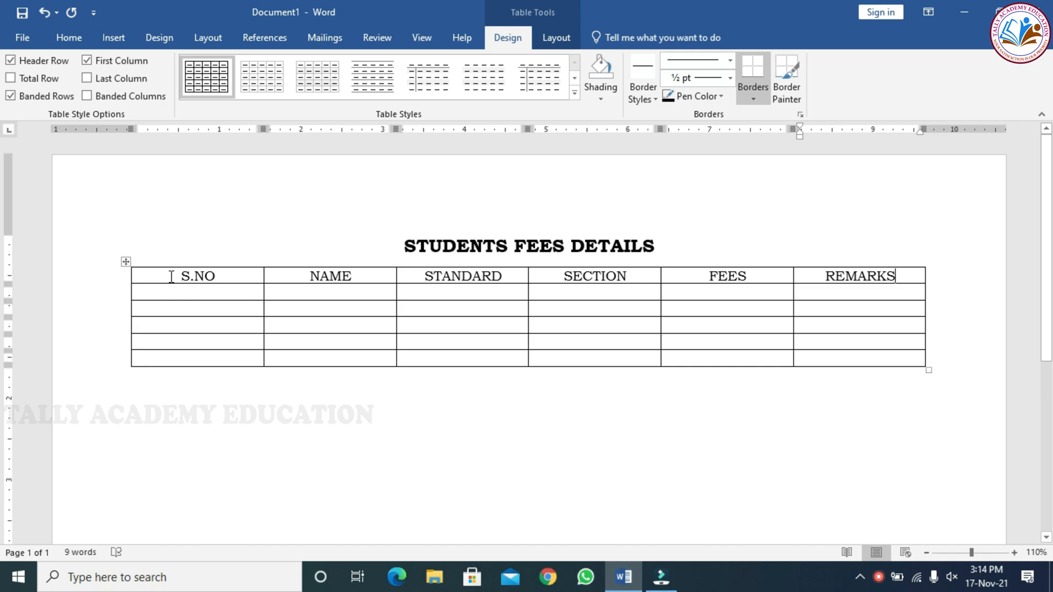
Make all six column headers in the table's first row bold
drag(164, 277, 863, 281)
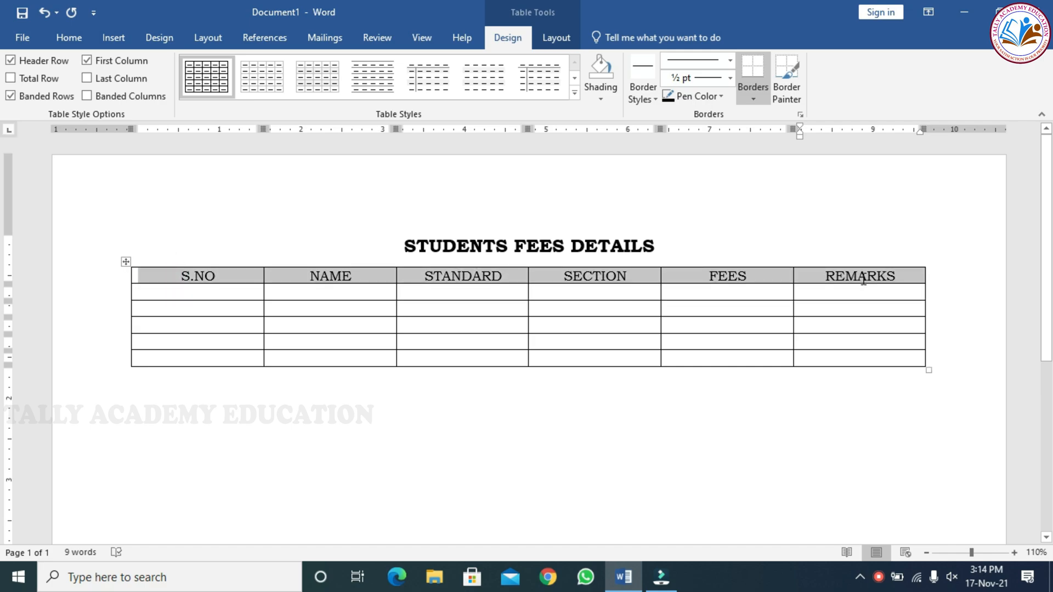
click(247, 282)
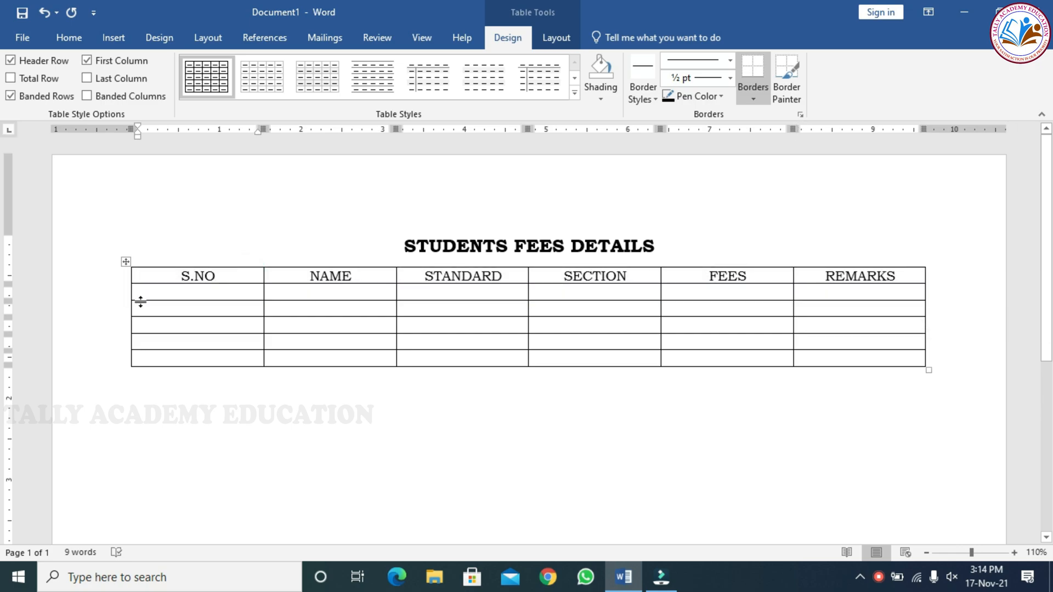
mouse_move(129, 284)
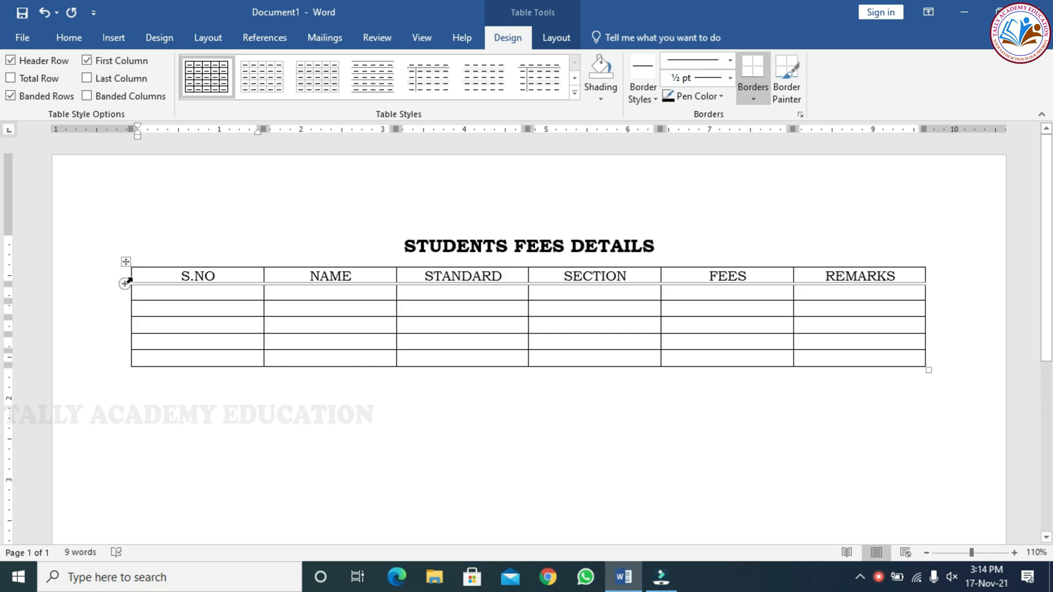
click(128, 282)
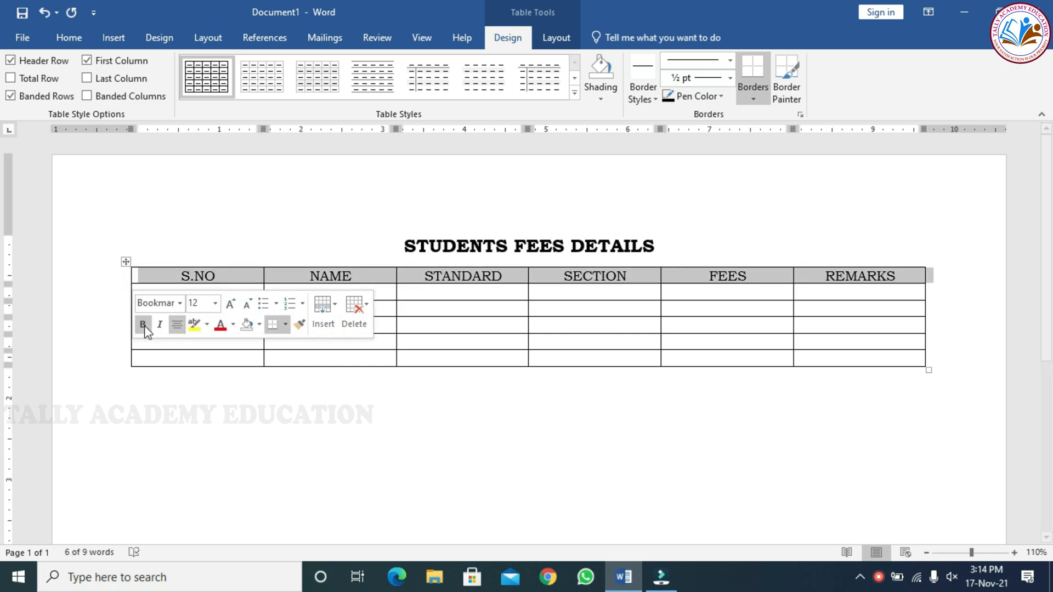
click(134, 284)
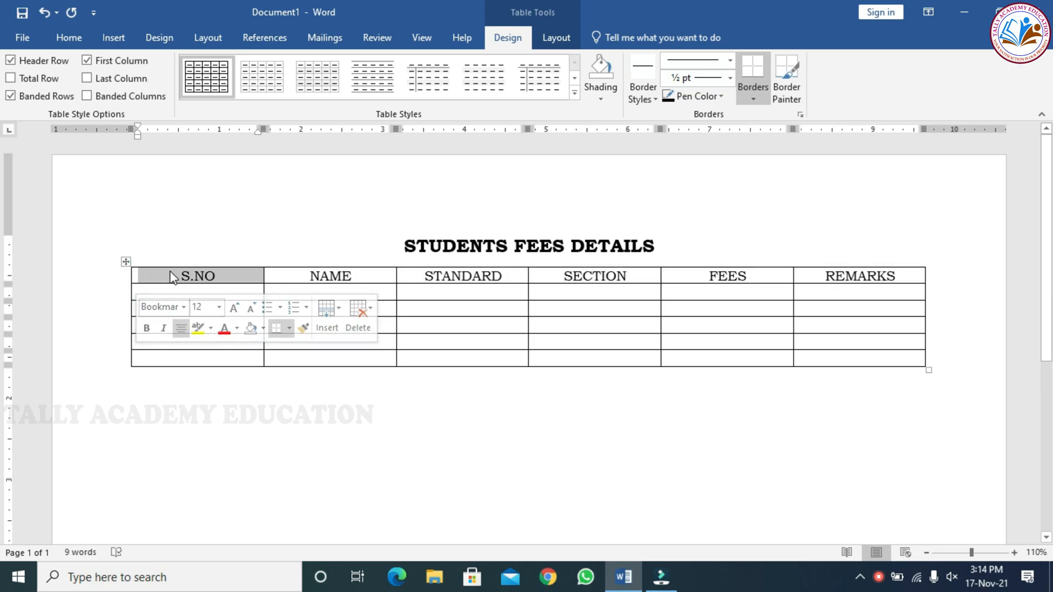
double_click(132, 281)
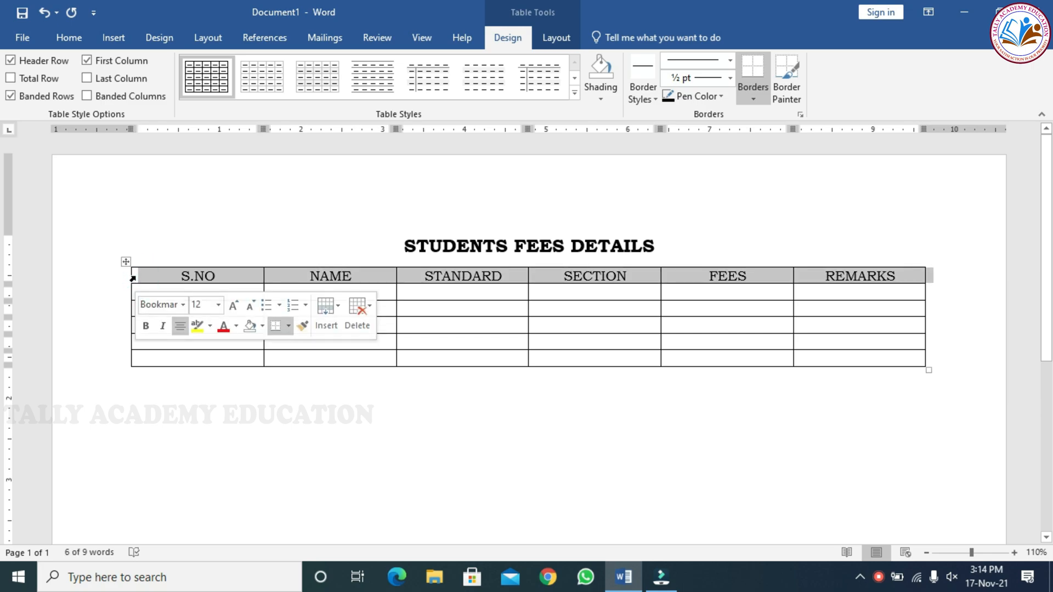
click(61, 39)
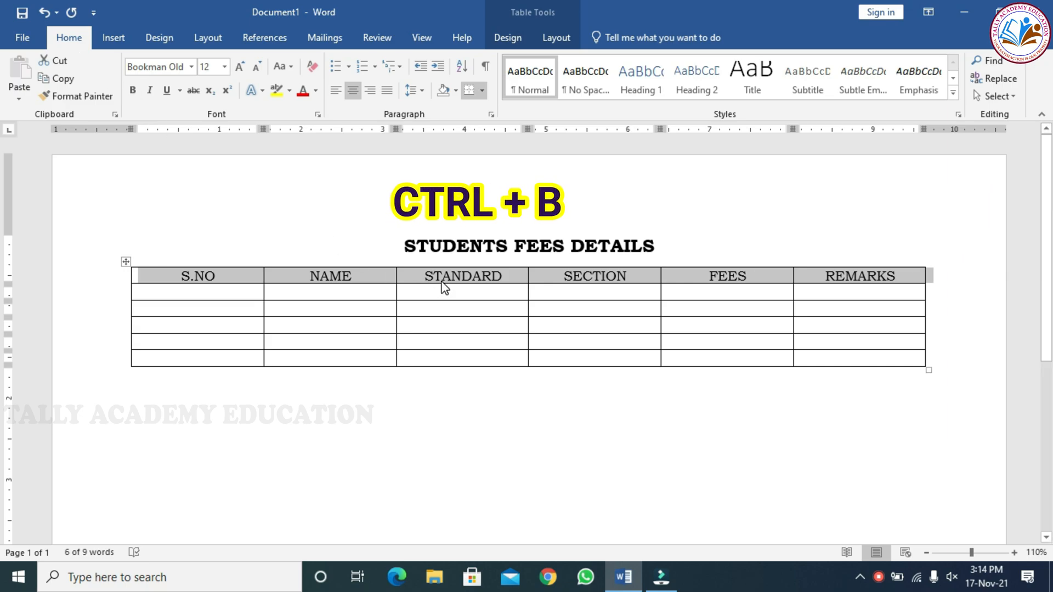
key(ctrl+b)
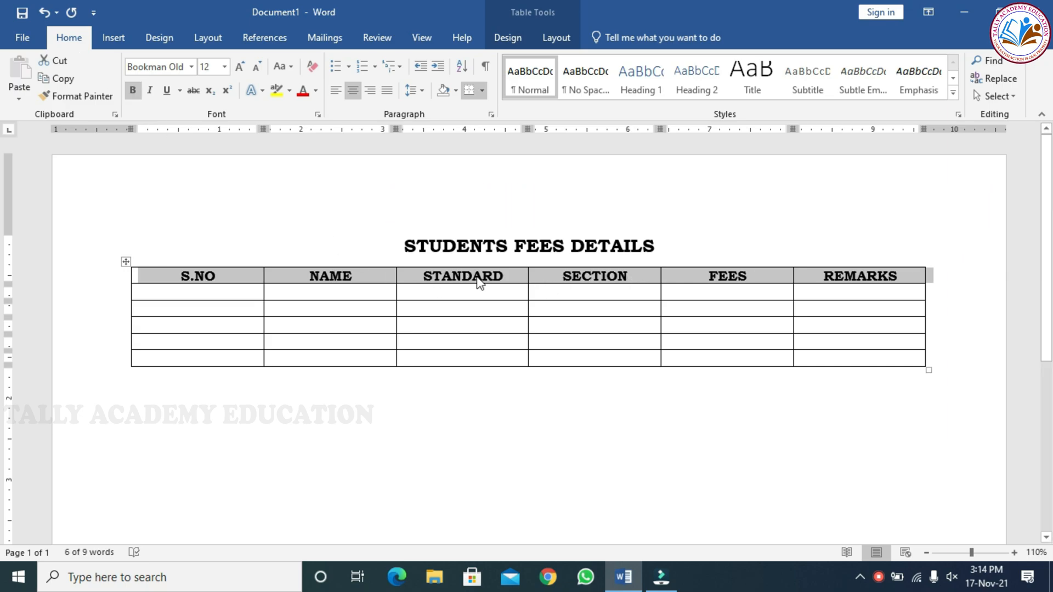
Start the first student record with serial number 1, the student's name and standard 10
click(219, 294)
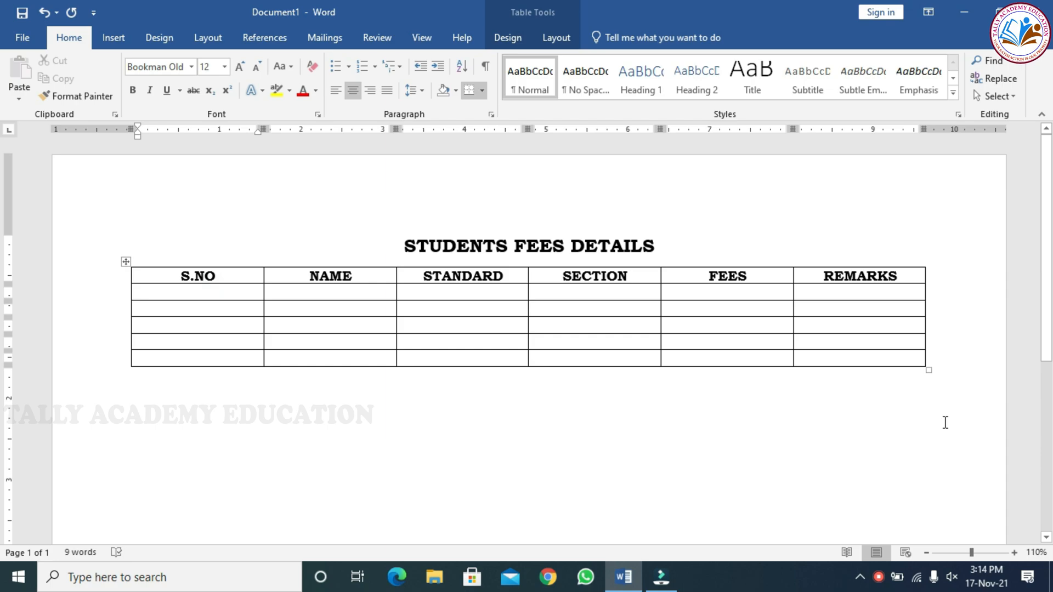
text(1)
key(Tab)
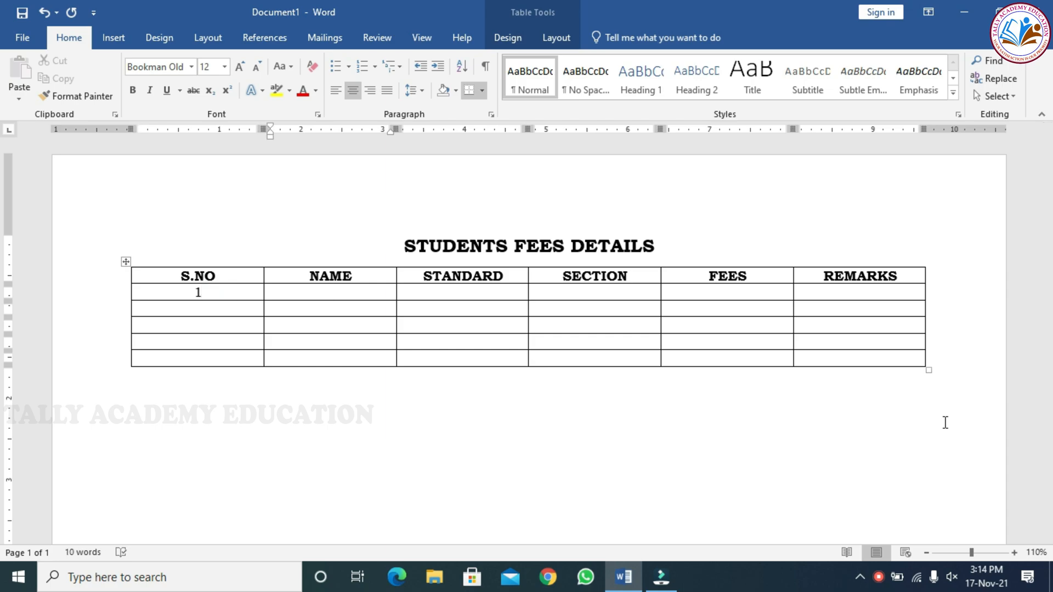
text(GURU)
key(Tab)
text(10)
key(Tab)
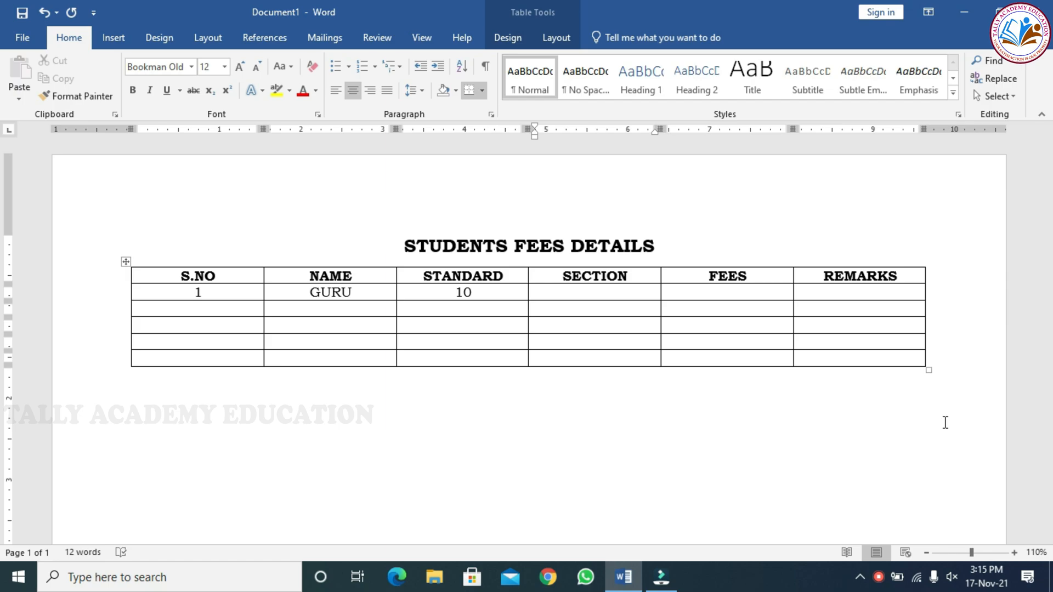
Complete the first student record with section A, fees "Rs. 15,000" and the remark "PAID"
text(A)
key(Tab)
text(Rs.)
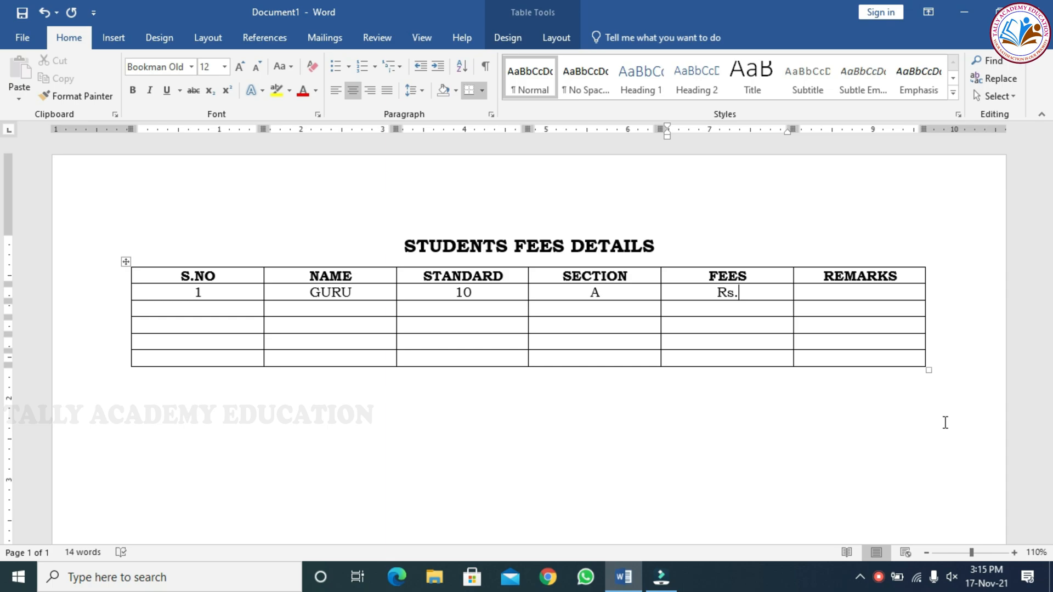
text( 15,000)
key(Tab)
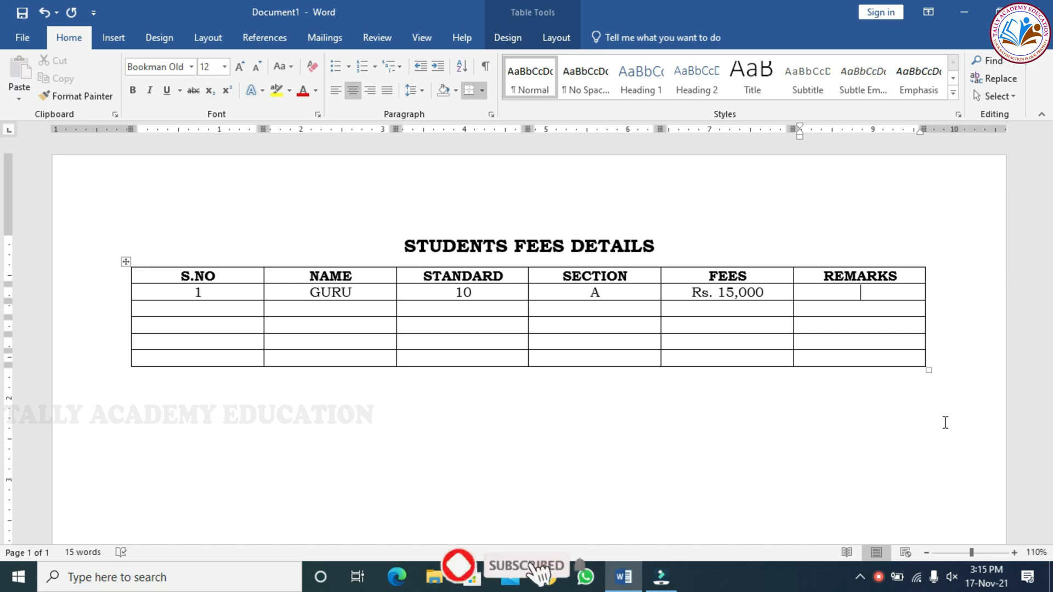
text(PAID)
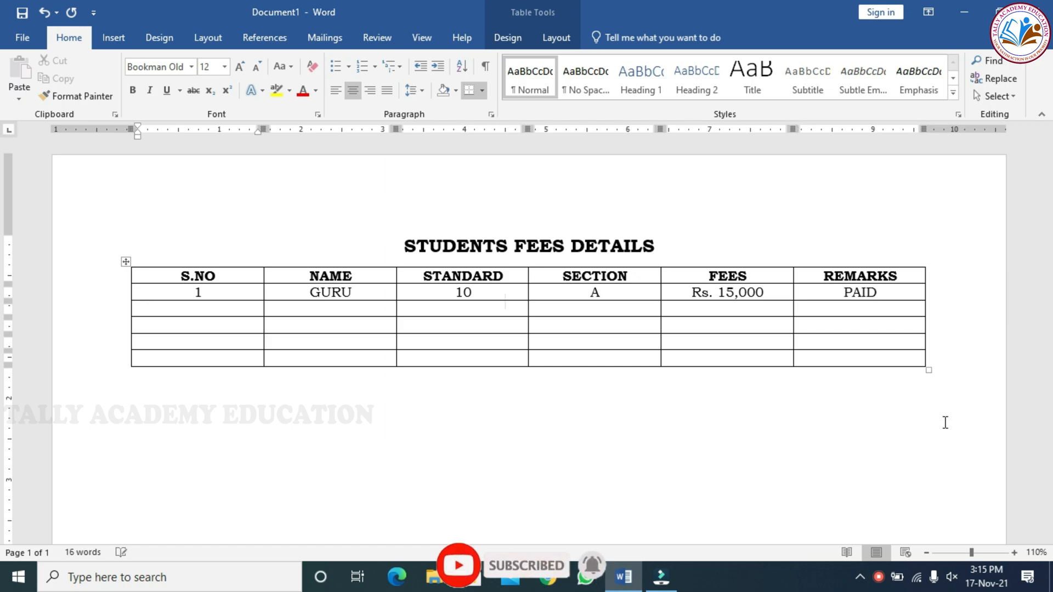
Start the second student record with serial number 2, the student's name and standard 10
key(Tab)
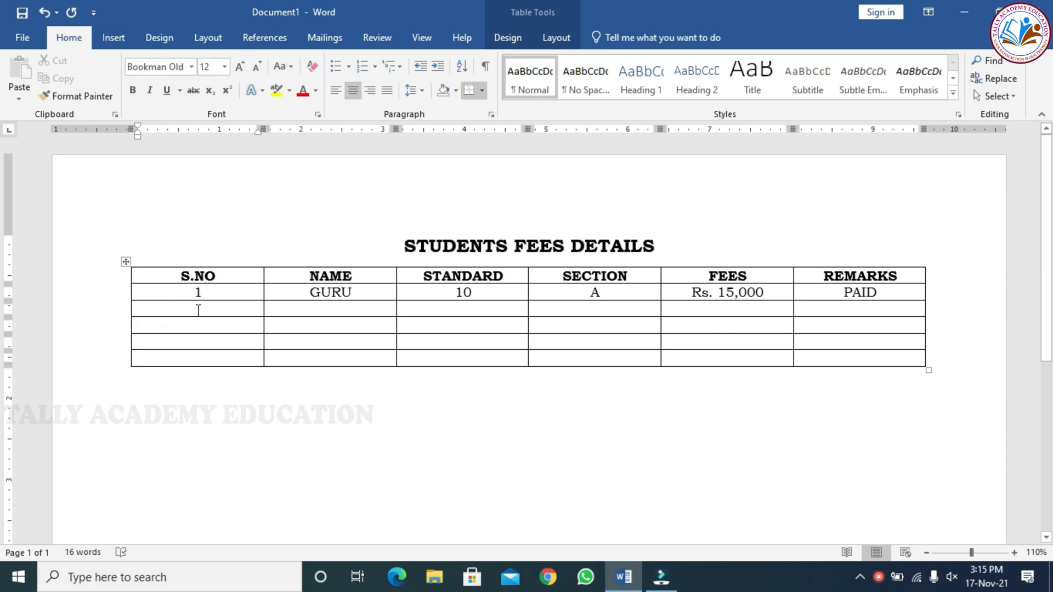
text(2)
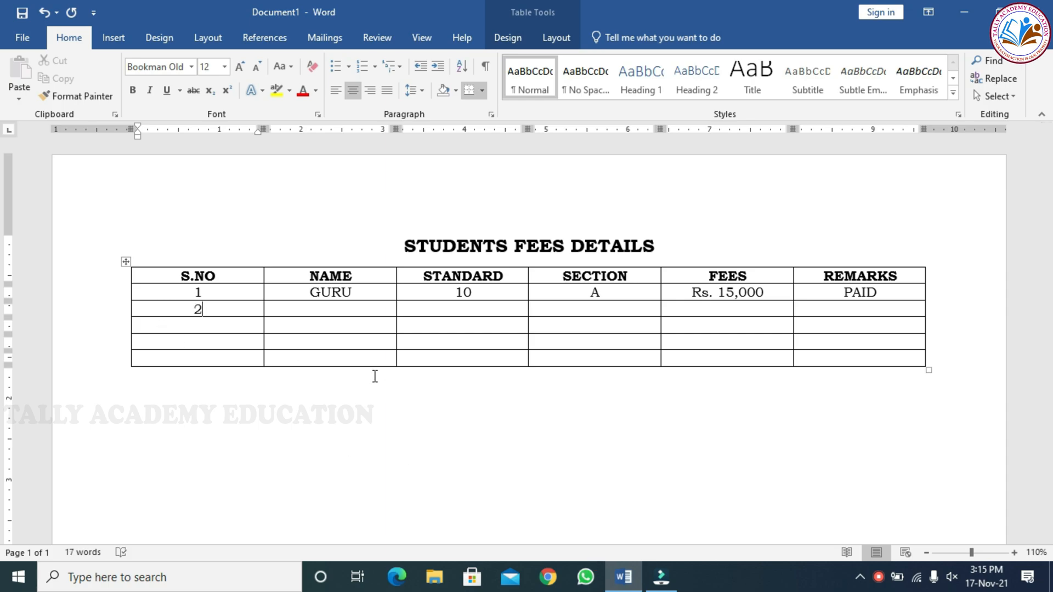
key(Tab)
text(RAVI)
key(Tab)
text(10)
key(Tab)
Complete the second student record with section A, fees "Rs. 17,500" and the remark "UNPAID"
text(A)
key(Tab)
text(Rs. 17)
text(,500)
key(Tab)
text(UNPAID)
Start the third student record with serial number 3, the student's name and standard 10
key(Tab)
text(3)
key(Tab)
text(PRABU)
key(Tab)
text(10)
key(Tab)
Complete the third student record with section C, fees "Rs. 15,000" and the remark "UNPAID"
text(C)
key(Tab)
text(Rs. 15,000)
key(Tab)
text(UNPAID)
Fill the fourth student record with serial number 4, the student's name, standard 10, section B, fees "Rs.20,000" and the remark "PAID"
key(Tab)
text(4)
key(Tab)
text(MAGESH)
key(Tab)
text(10)
text(.20,000)
key(Tab)
text(PAID)
Start the fifth student record with serial number 5, the student's name and standard 10
key(Tab)
text(5)
key(Tab)
text(RAMU)
key(Tab)
text(10)
key(Tab)
Complete the fifth student record with section B, fees "Rs. 15,000" and the remark "PAID"
text(B)
key(Tab)
text(Rs. 15000)
key(BackSpace)
key(BackSpace)
key(BackSpace)
key(BackSpace)
key(BackSpace)
text(15,000)
key(Tab)
text(PAID)
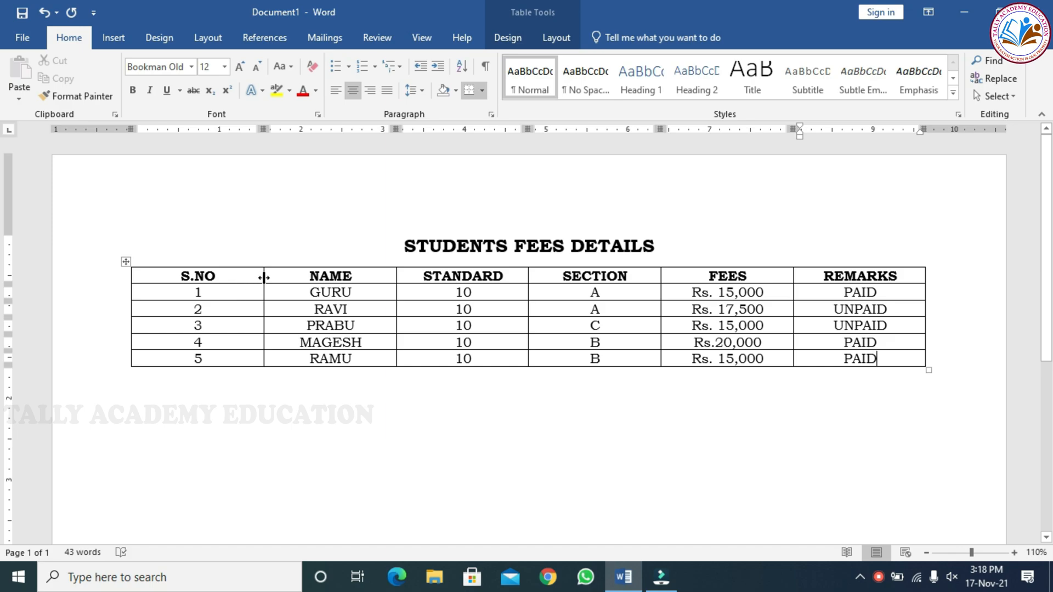
Fit the widths of all six table columns, from S.NO to REMARKS, to their contents
drag(263, 277, 222, 276)
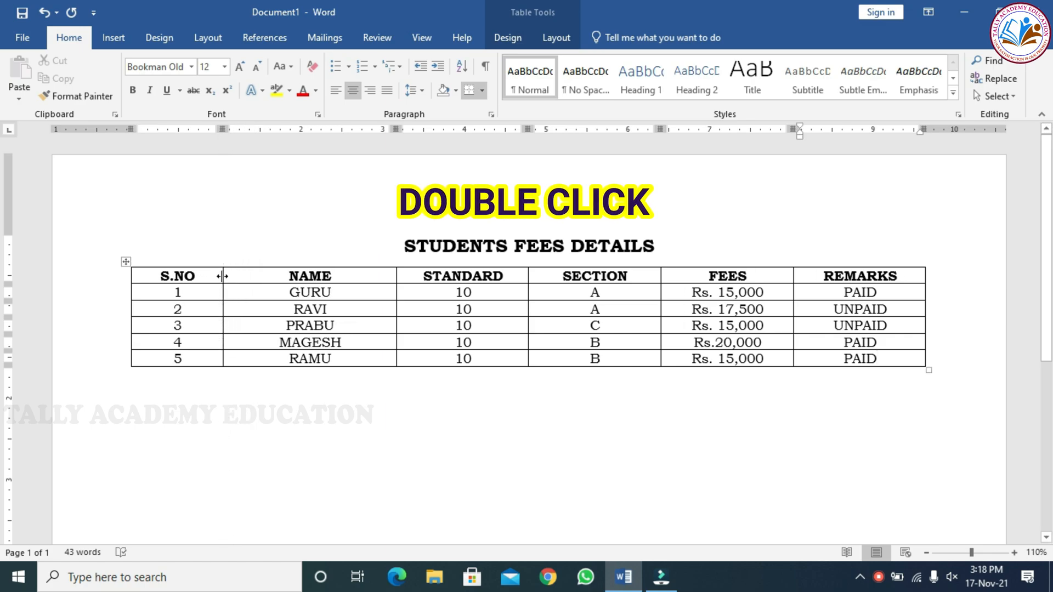
double_click(222, 276)
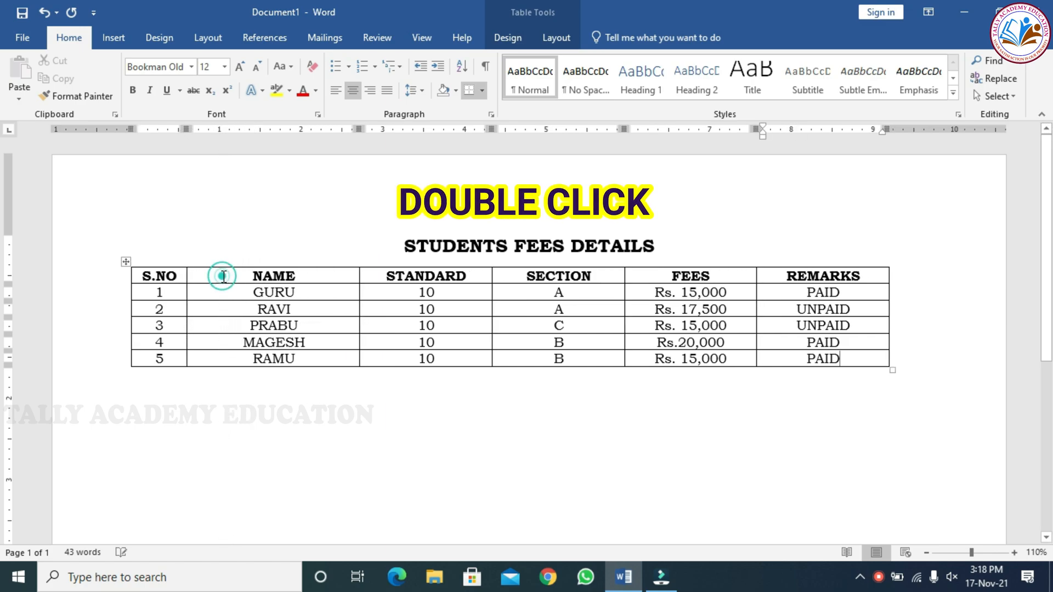
double_click(359, 275)
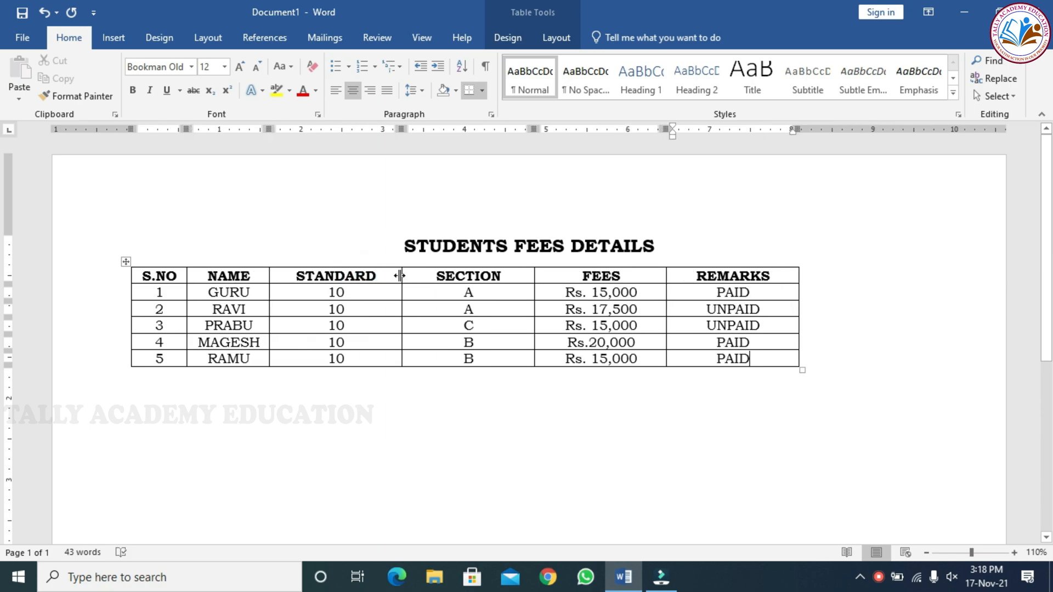
double_click(401, 274)
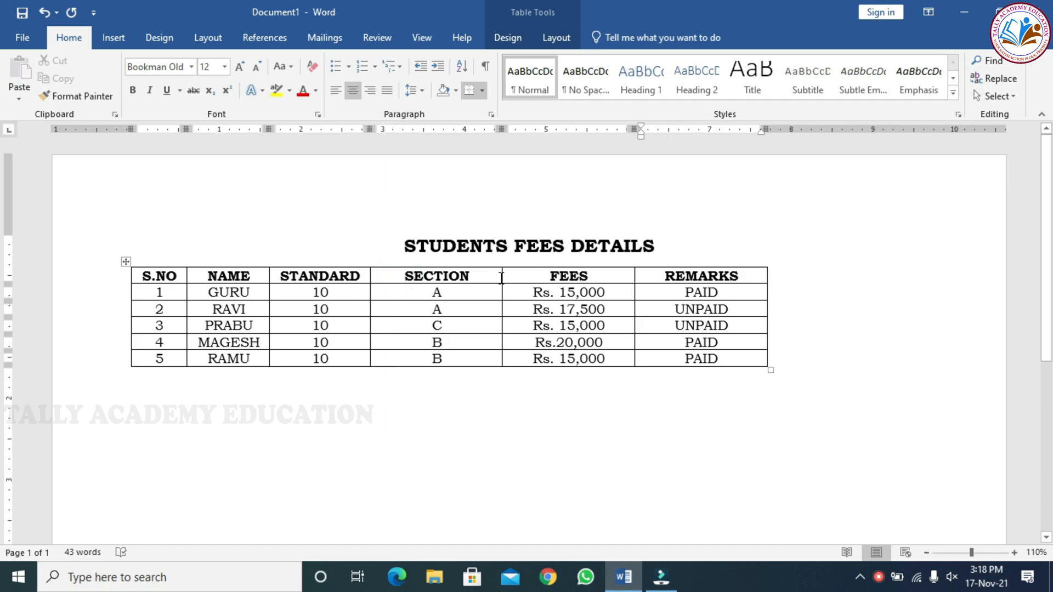
double_click(500, 275)
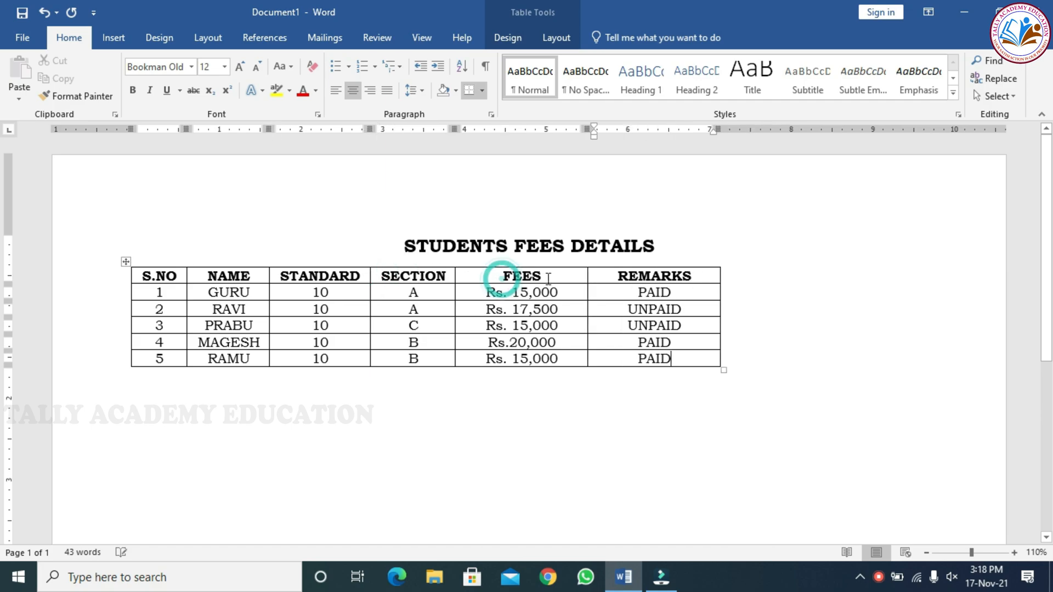
double_click(587, 276)
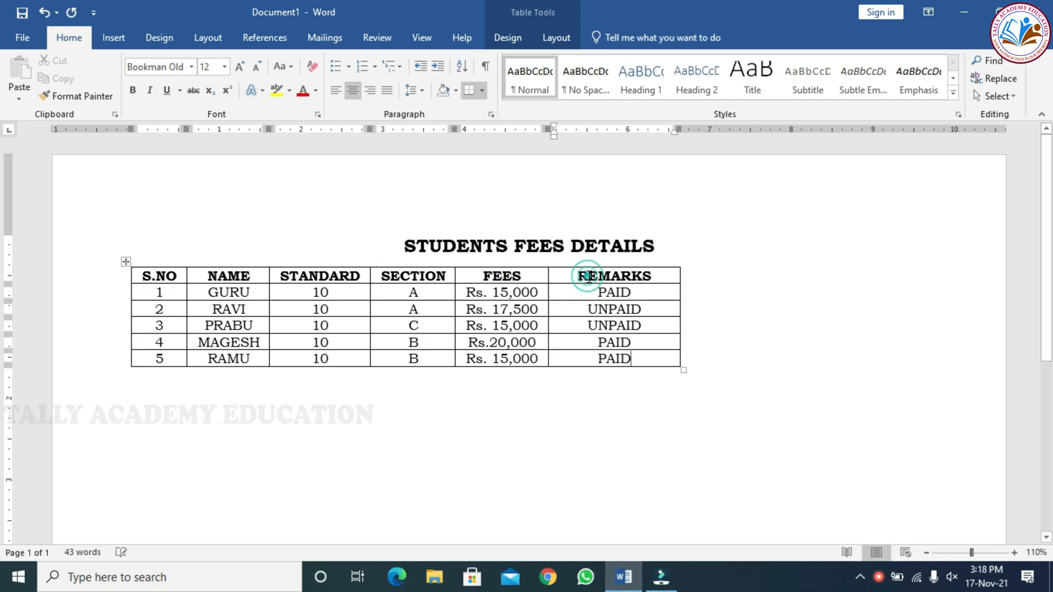
double_click(679, 276)
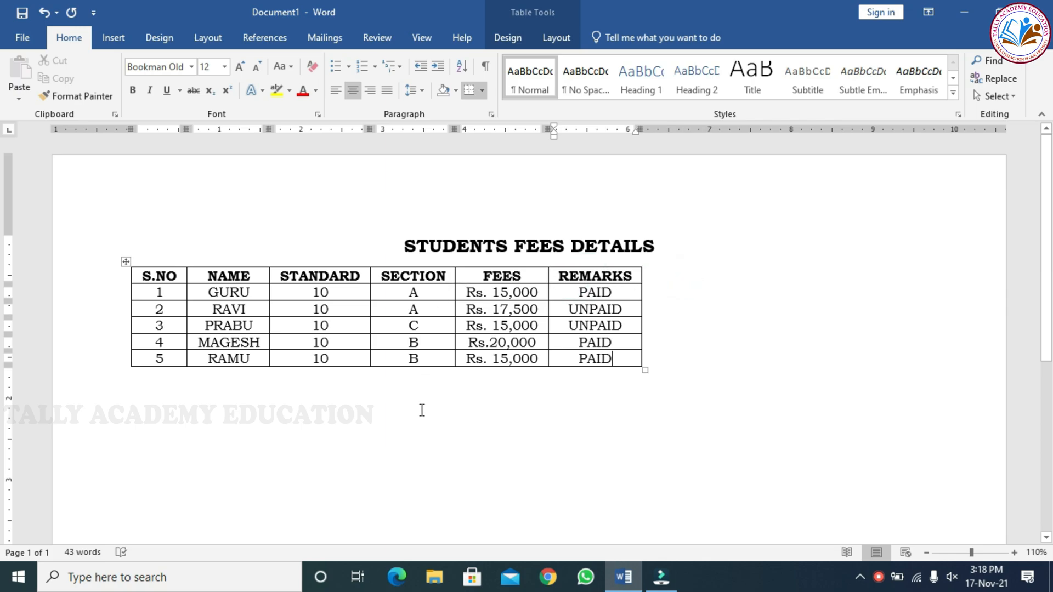
Enlarge the whole table from its lower-right corner until its rows are about 0.53" high and it spans the text width
scroll(431, 405, down, 1)
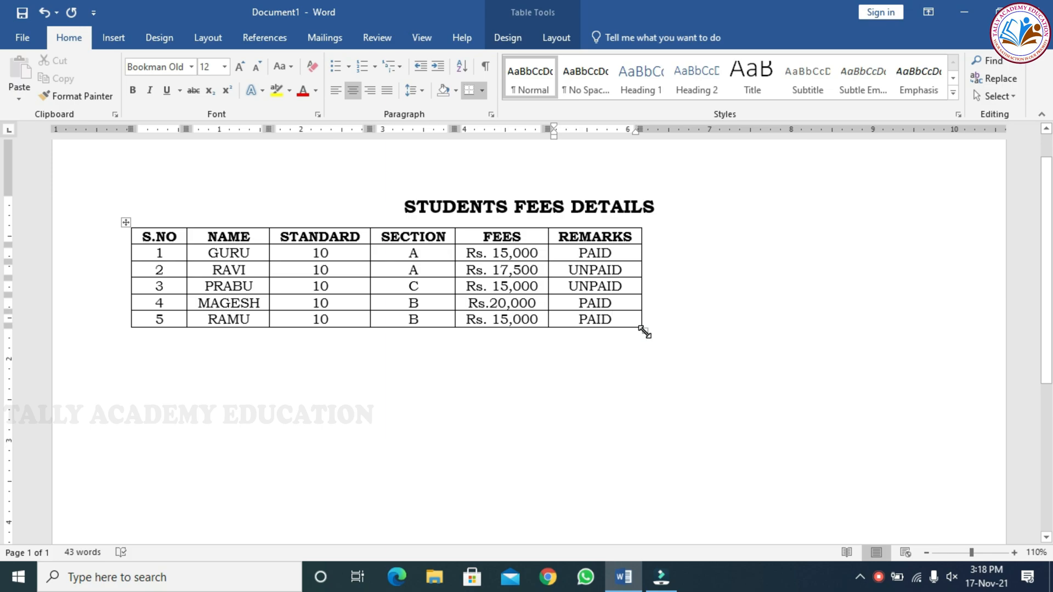
mouse_move(644, 332)
mouse_down()
mouse_move(742, 414)
mouse_move(944, 489)
mouse_move(935, 507)
mouse_up()
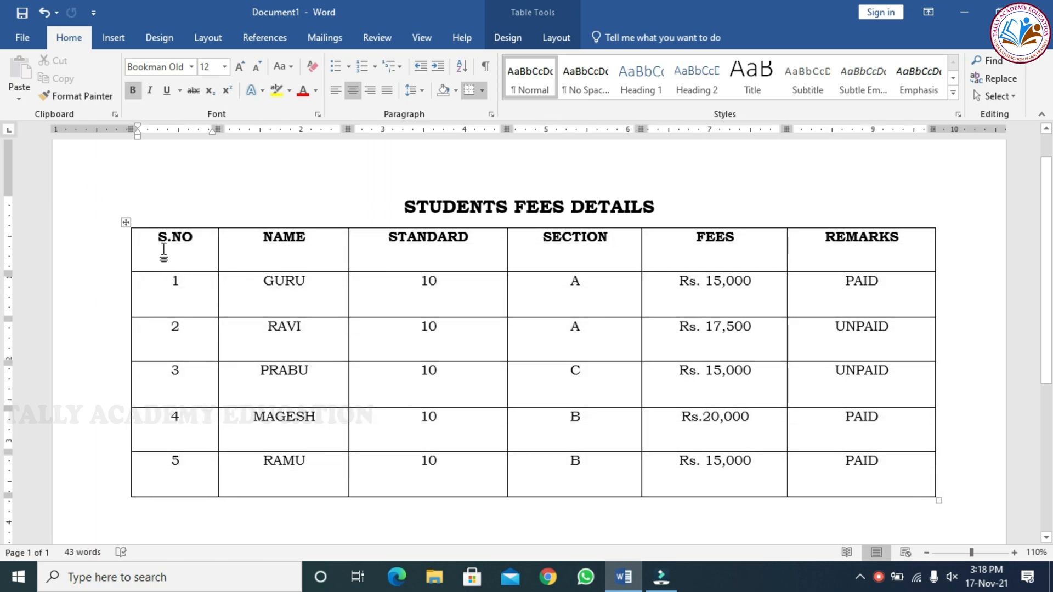
click(180, 256)
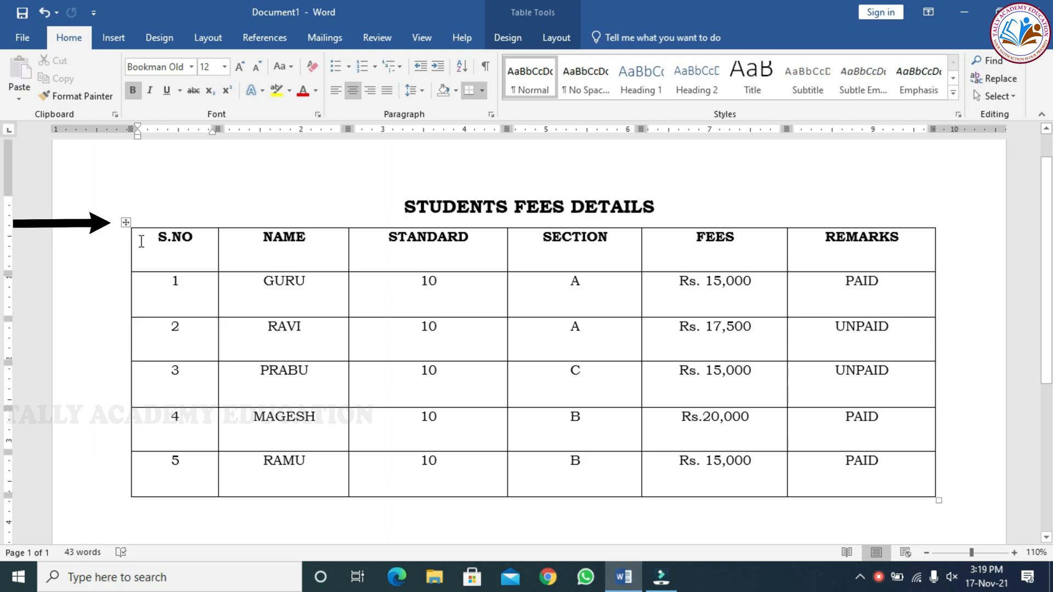
Centre the text of every table cell both horizontally and vertically
click(125, 222)
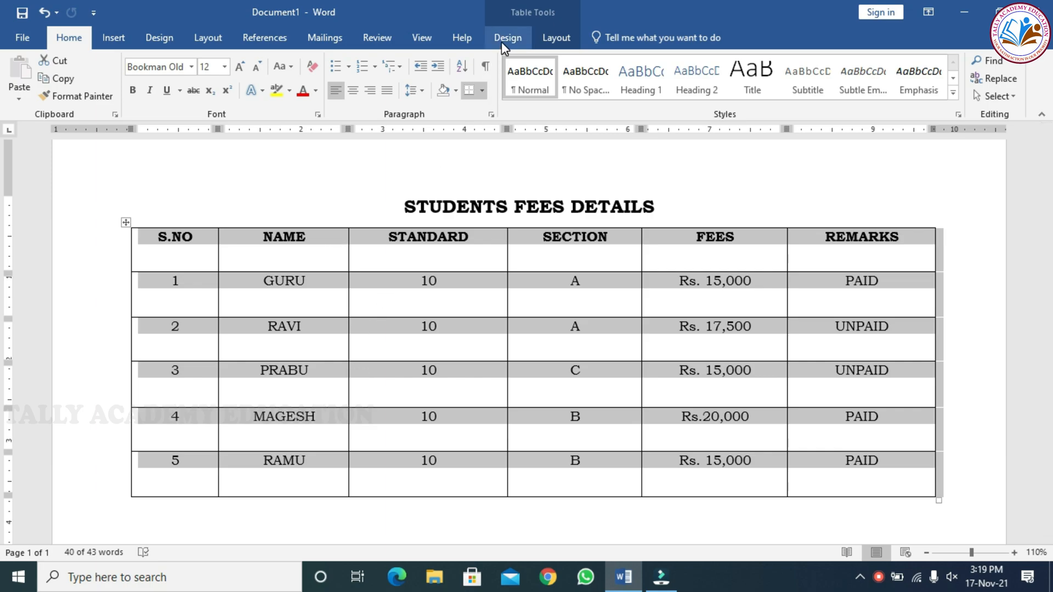
click(557, 37)
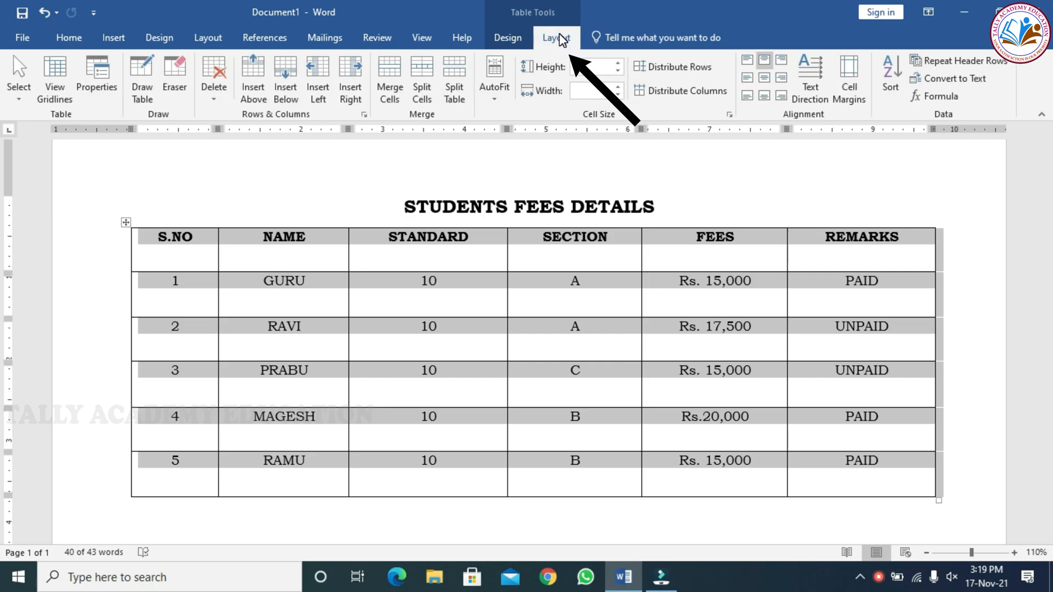
click(766, 81)
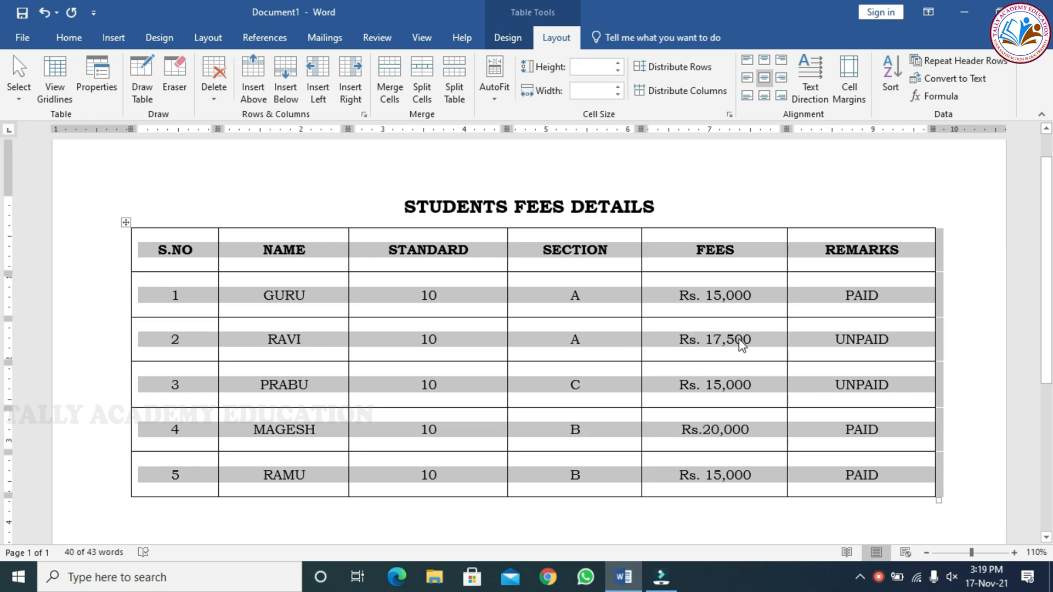
click(415, 265)
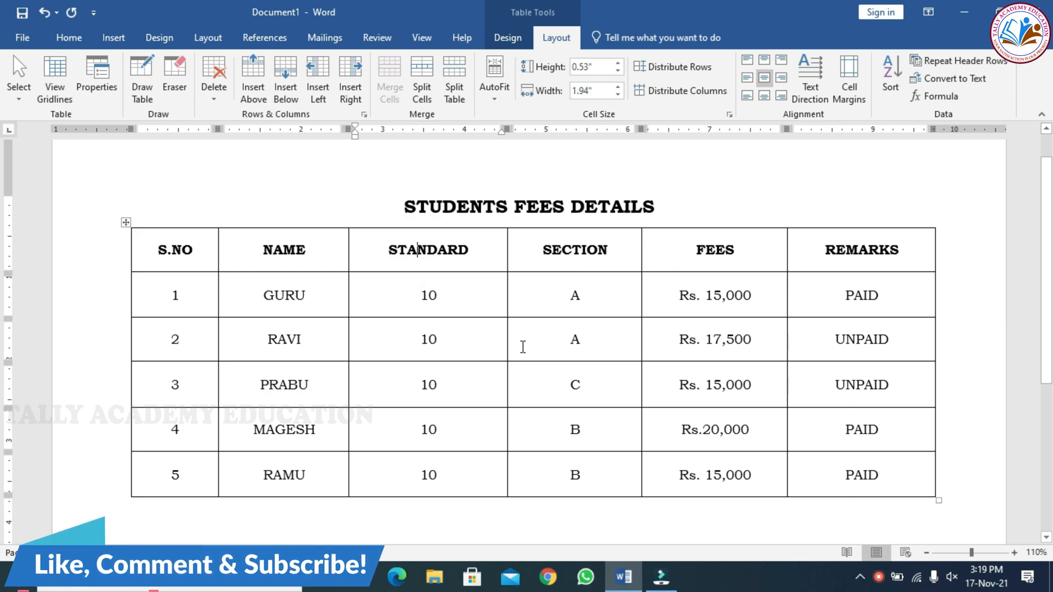
Move the whole table down the page to leave a gap below the "STUDENTS FEES DETAILS" heading
scroll(291, 272, down, 6)
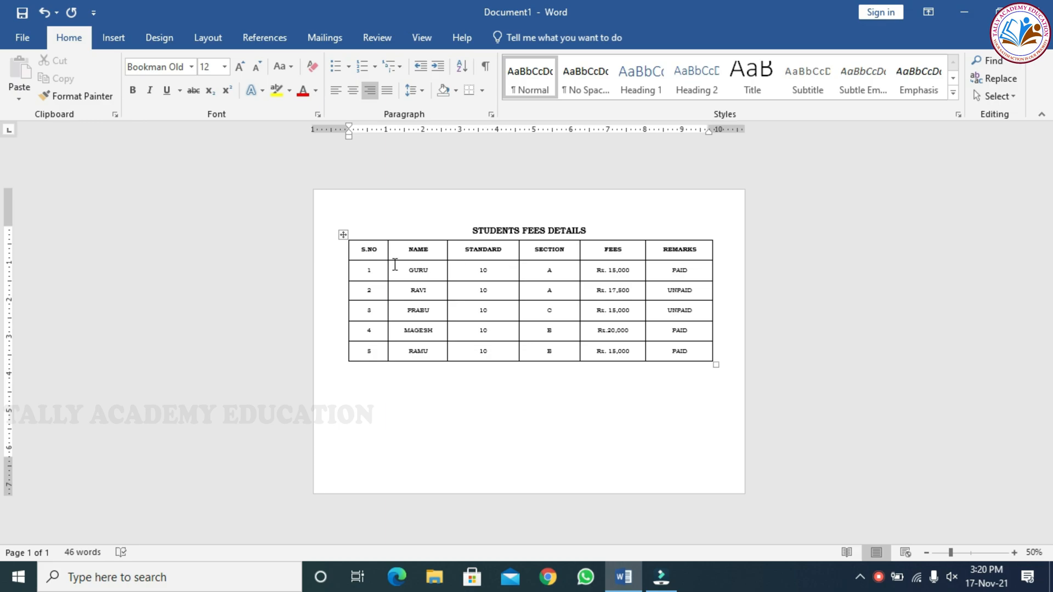
click(342, 235)
drag(342, 235, 340, 264)
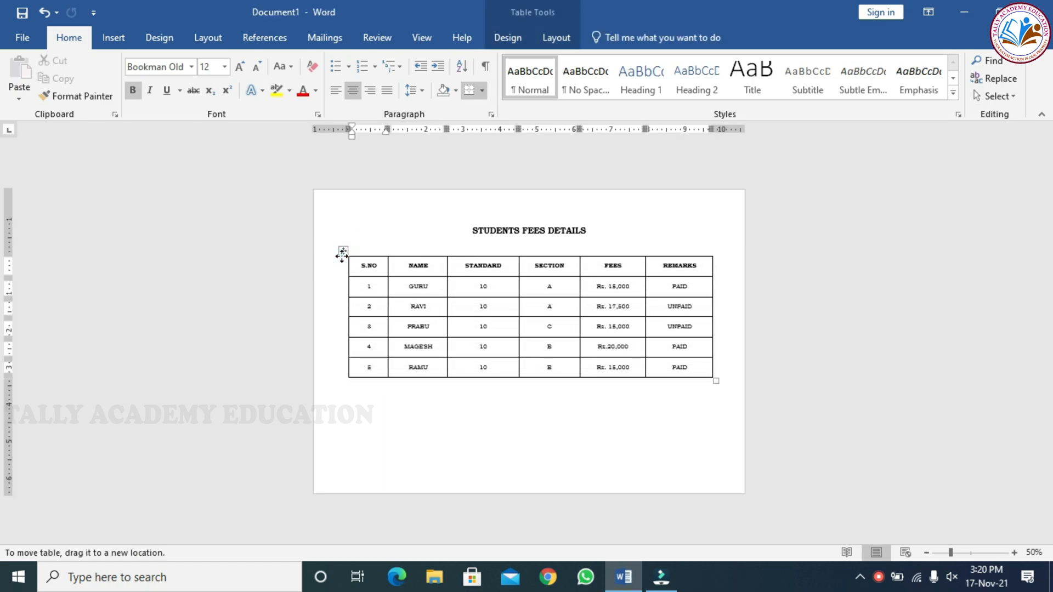
drag(343, 258, 342, 265)
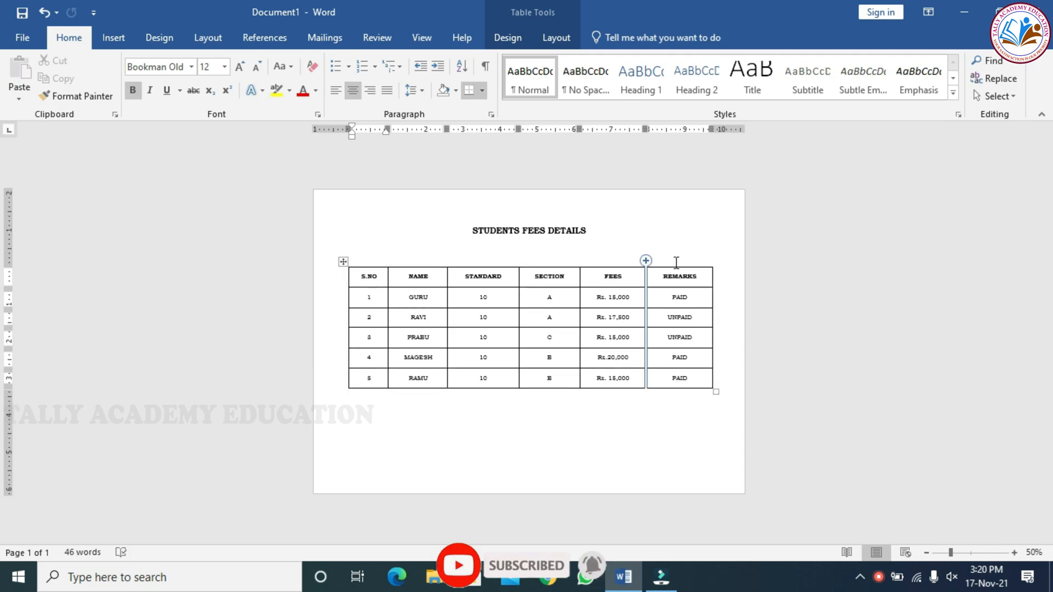
click(628, 232)
click(472, 231)
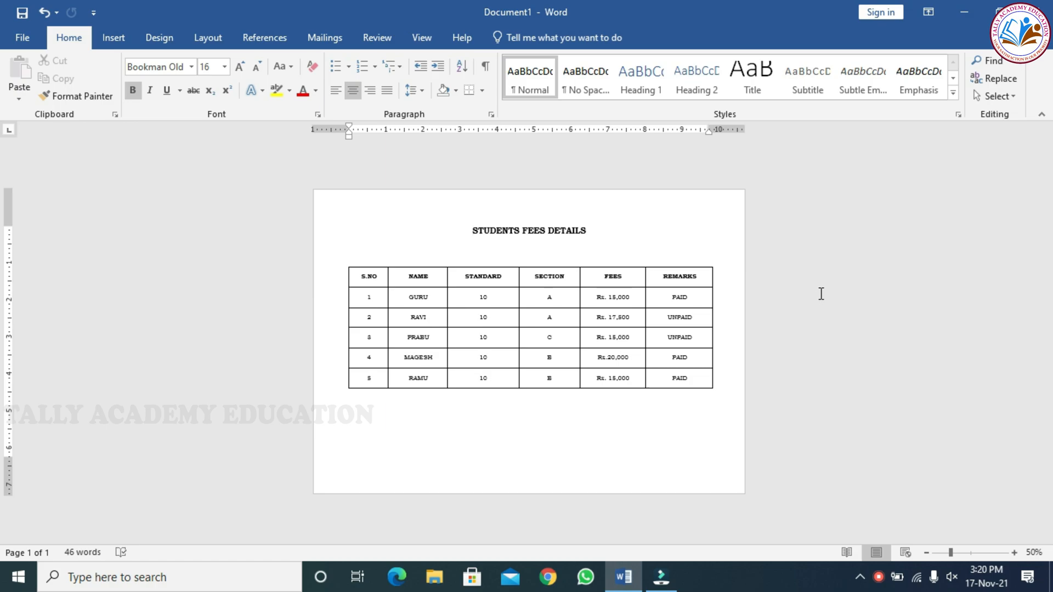
Add an empty line above the "STUDENTS FEES DETAILS" heading to move it closer to the table, and review the page
key(Return)
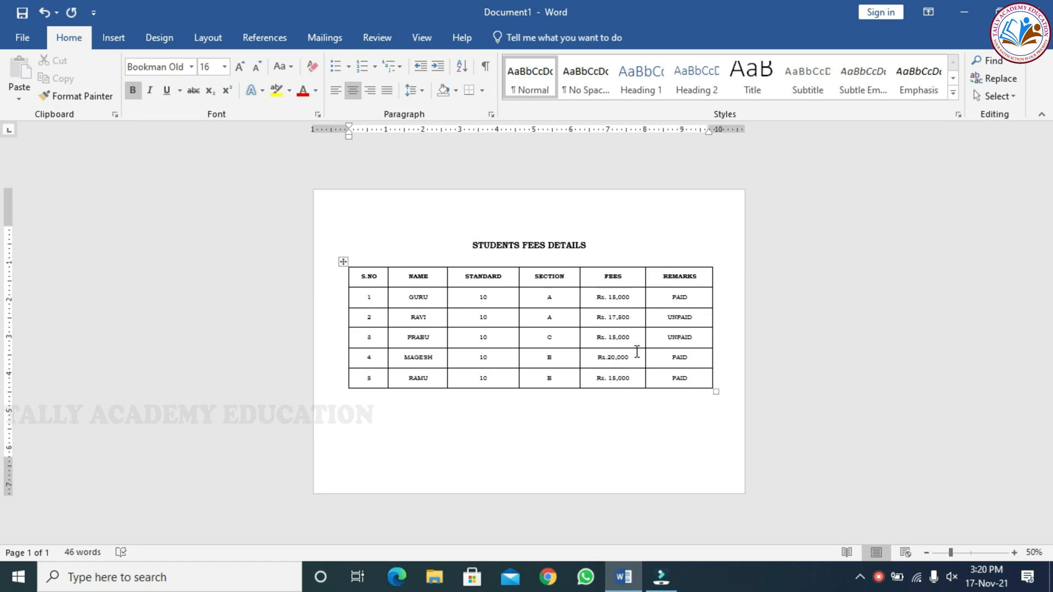
mouse_move(525, 260)
ctrl+scroll(525, 261, up, 2)
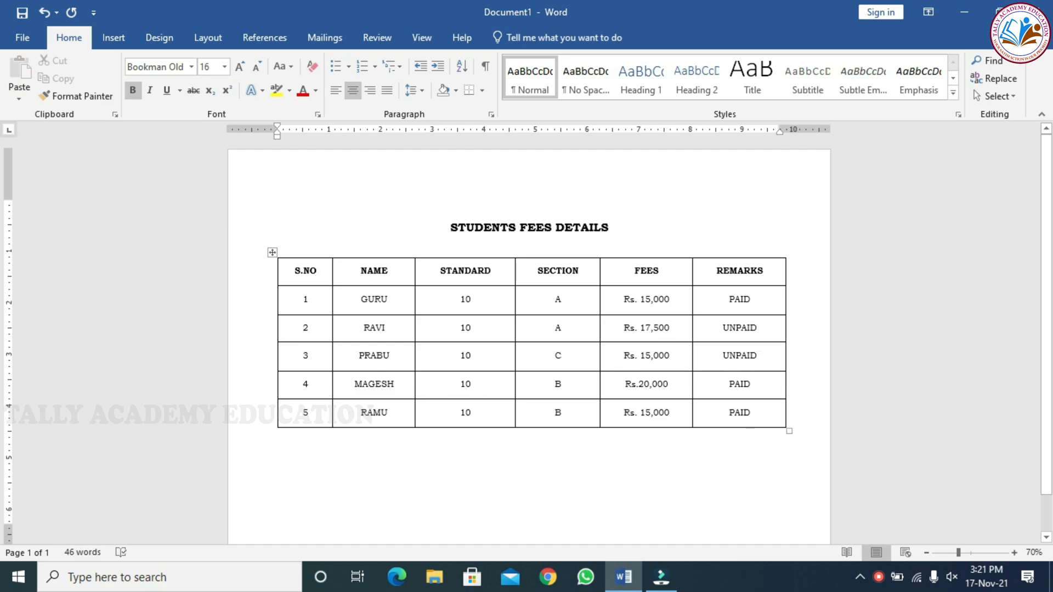
scroll(718, 519, down, 2)
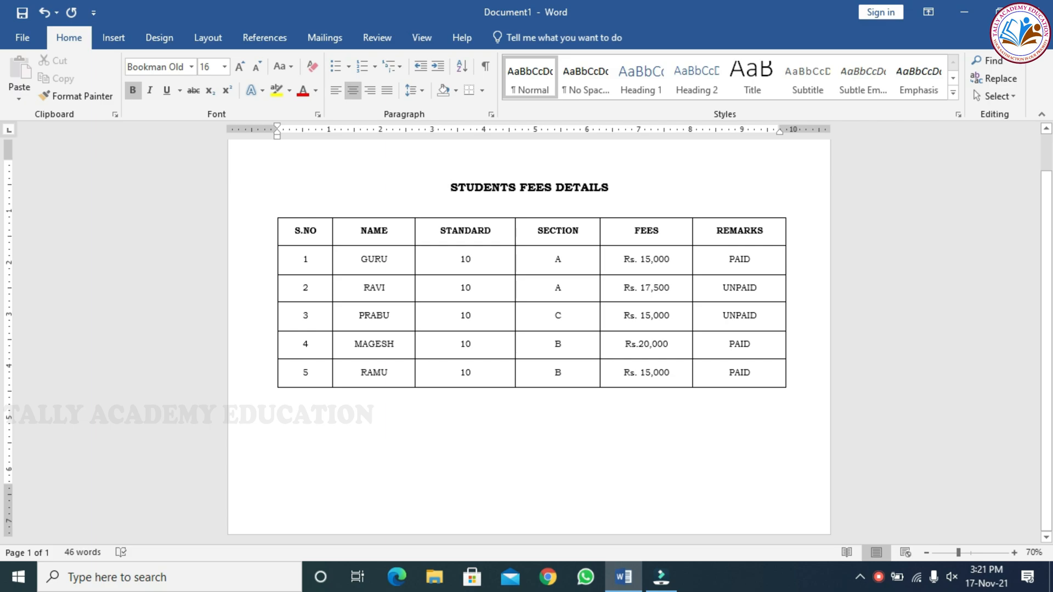
scroll(529, 329, up, 1)
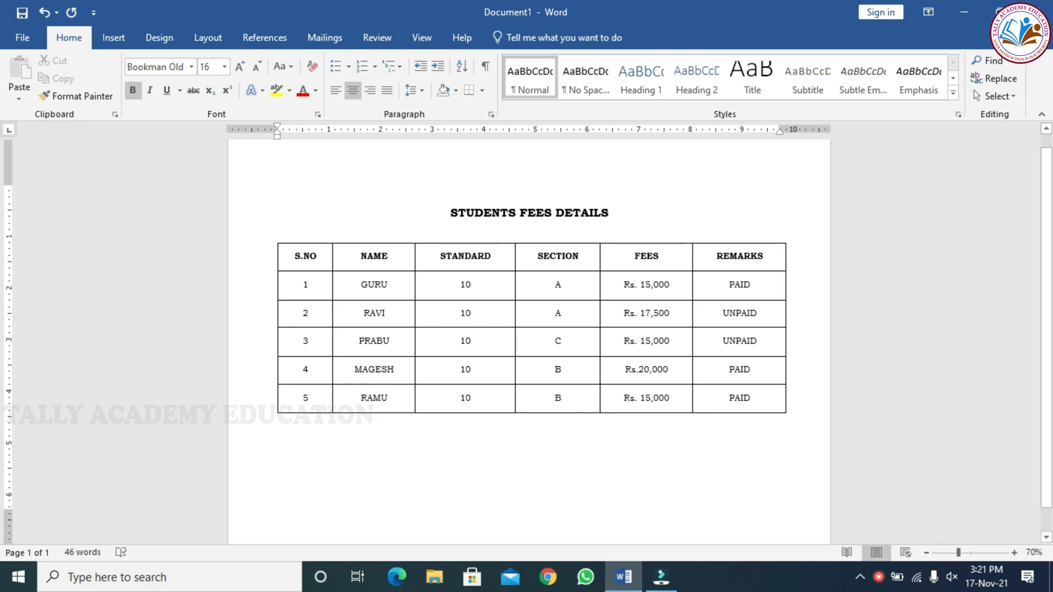
Create a new blank document
click(15, 38)
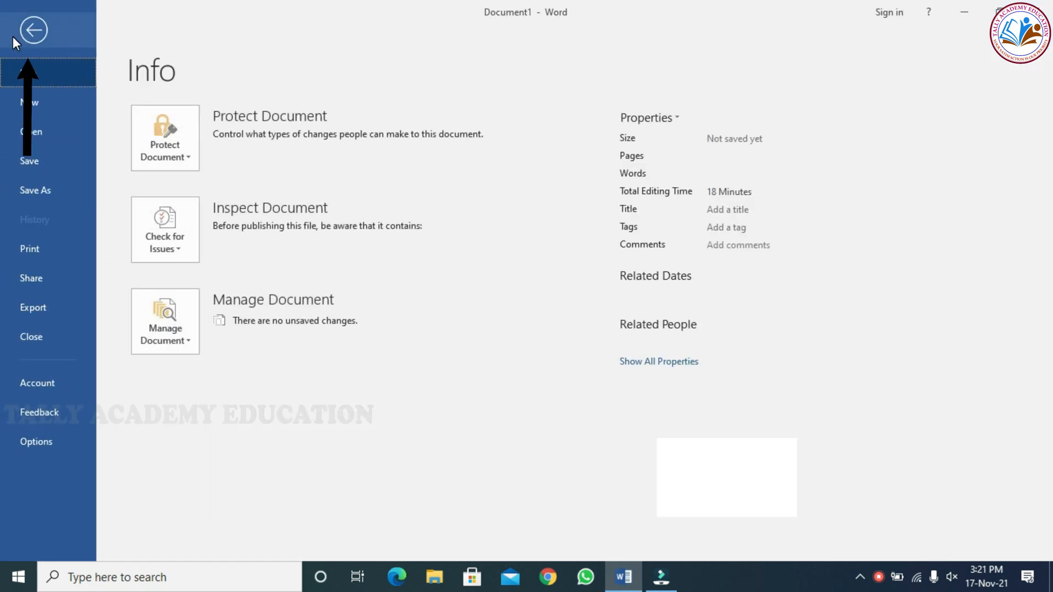
click(41, 102)
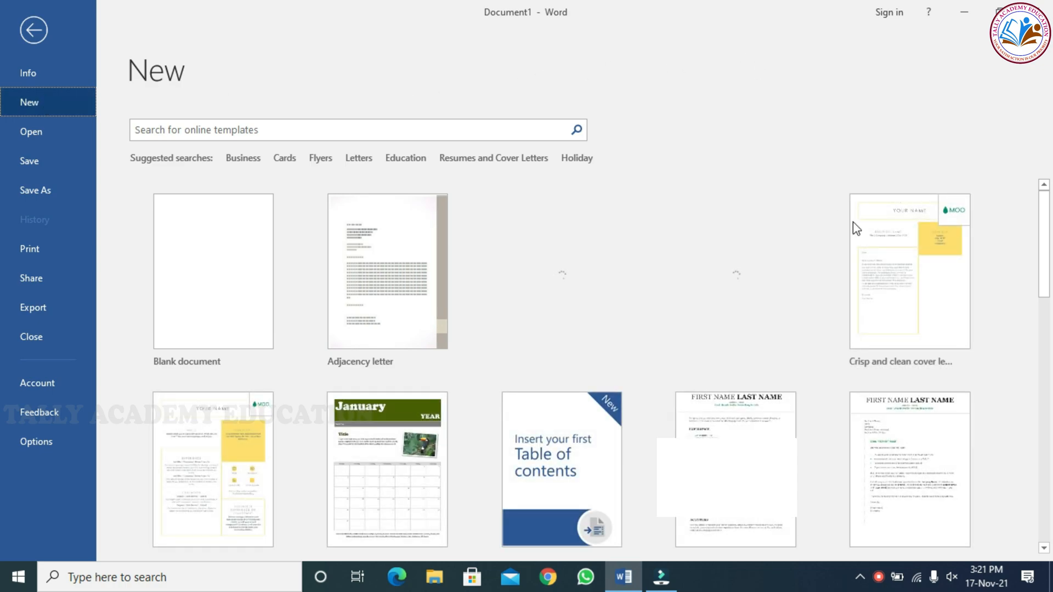
click(239, 356)
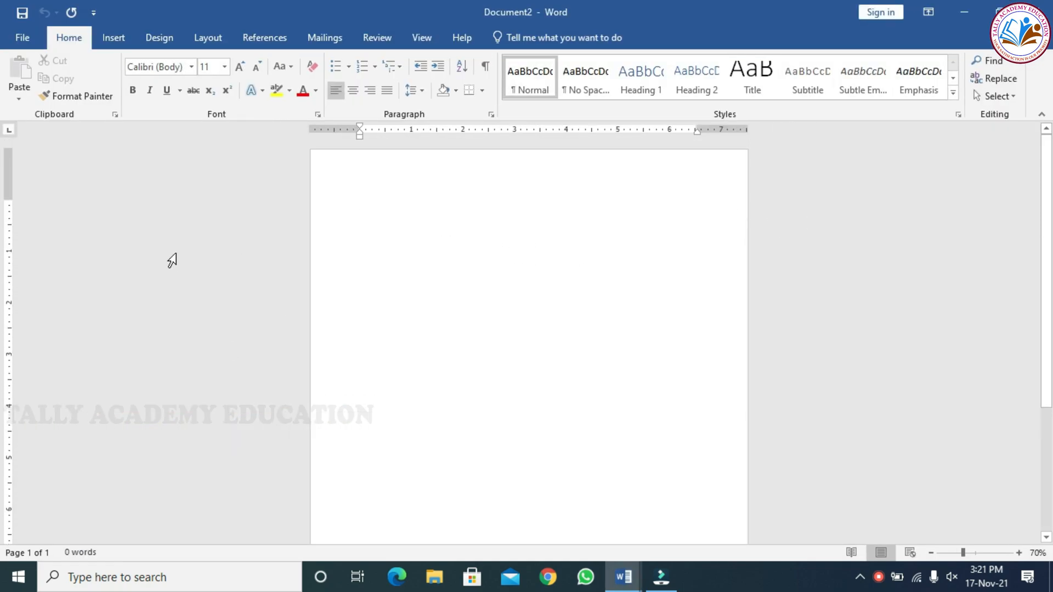
Set the paper size of the new document to A4
click(217, 37)
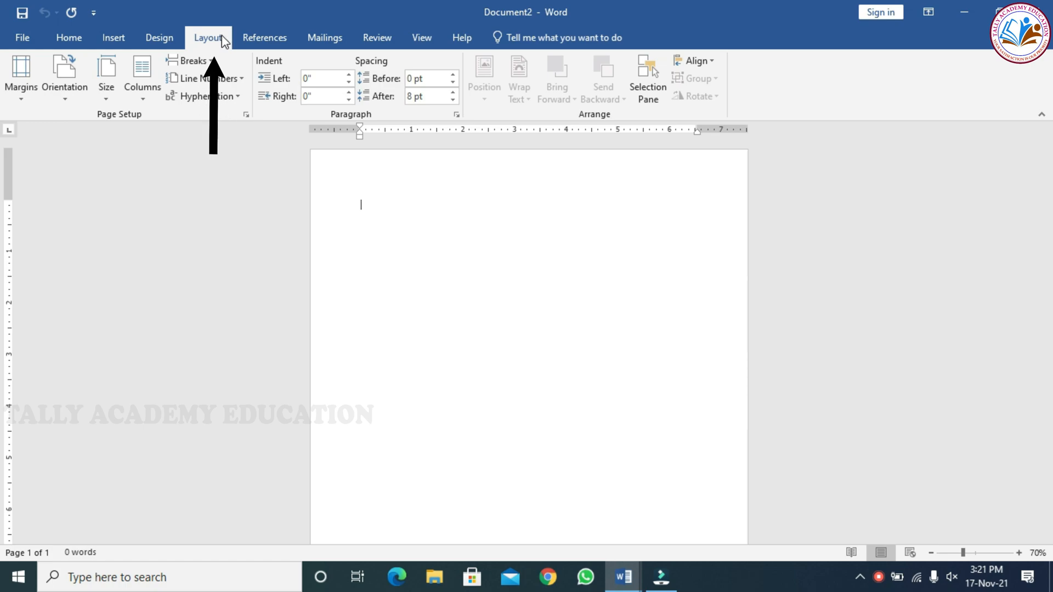
click(102, 100)
click(134, 226)
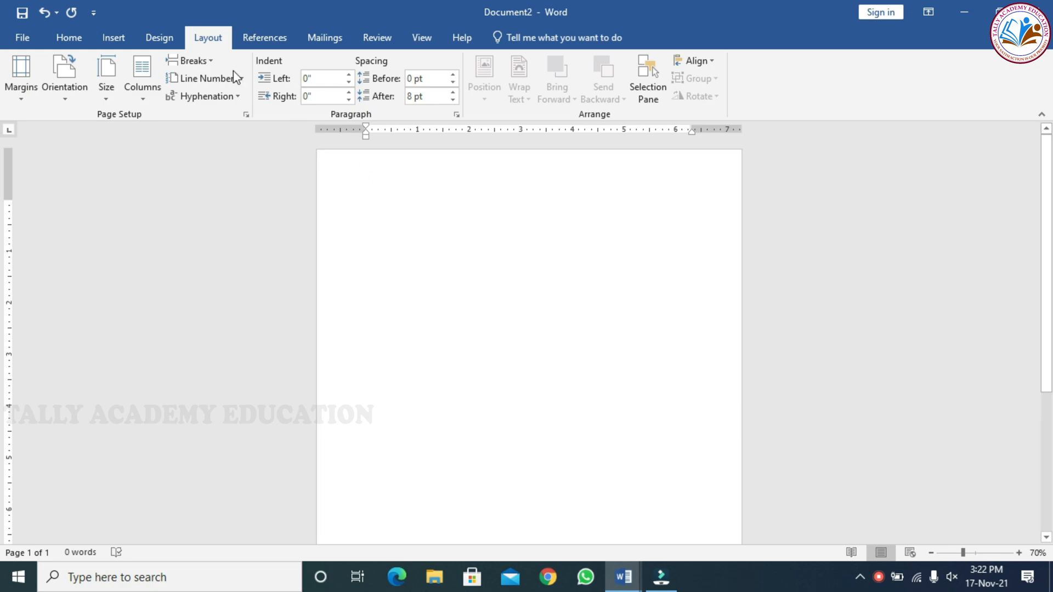
Centre the first line and set its text to Bookman Old Style, 18 pt, bold
scroll(429, 240, up, 5)
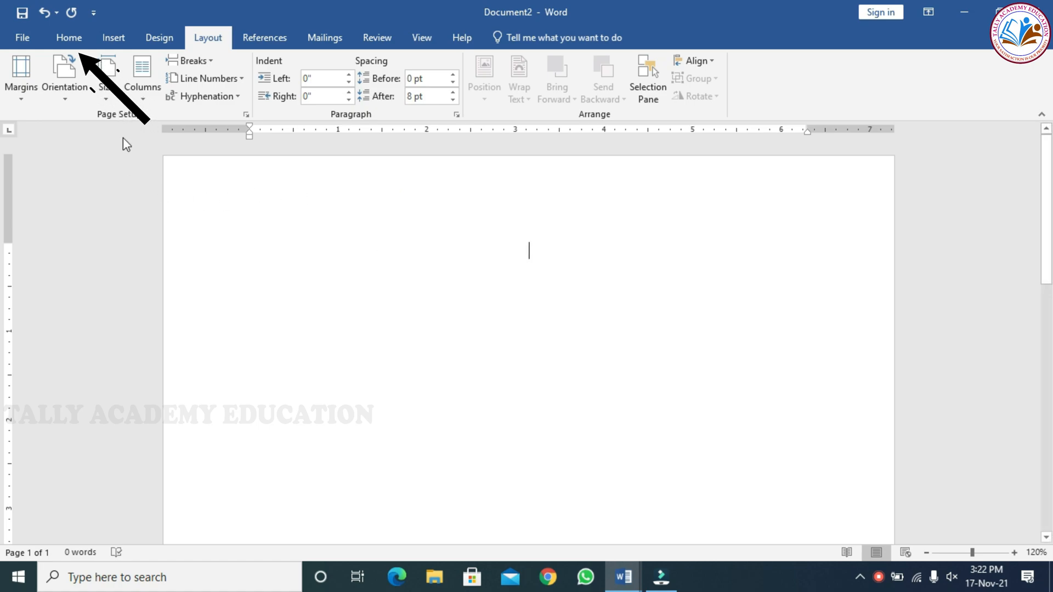
click(70, 38)
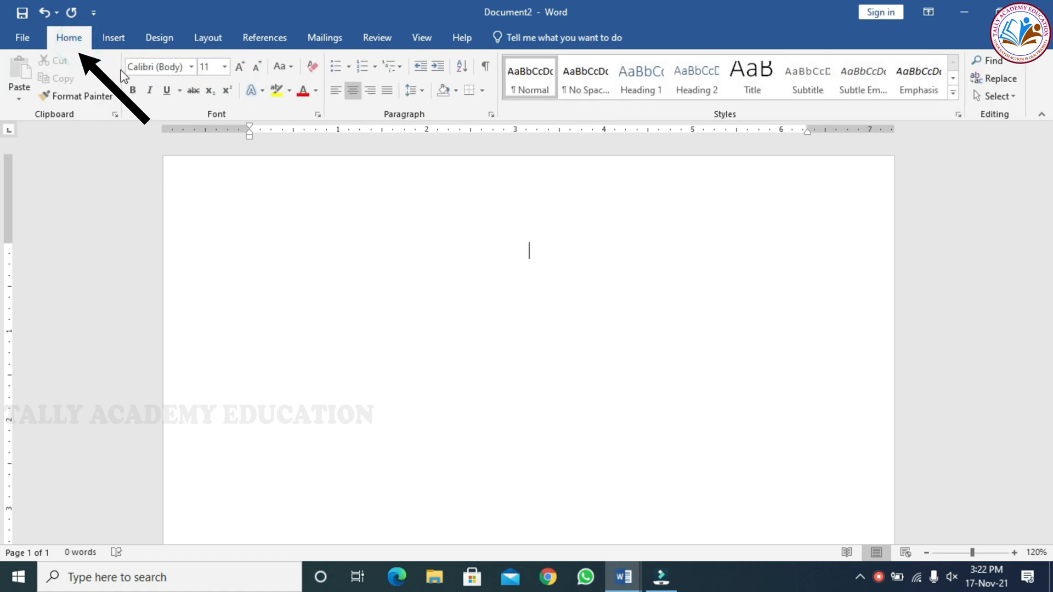
click(191, 66)
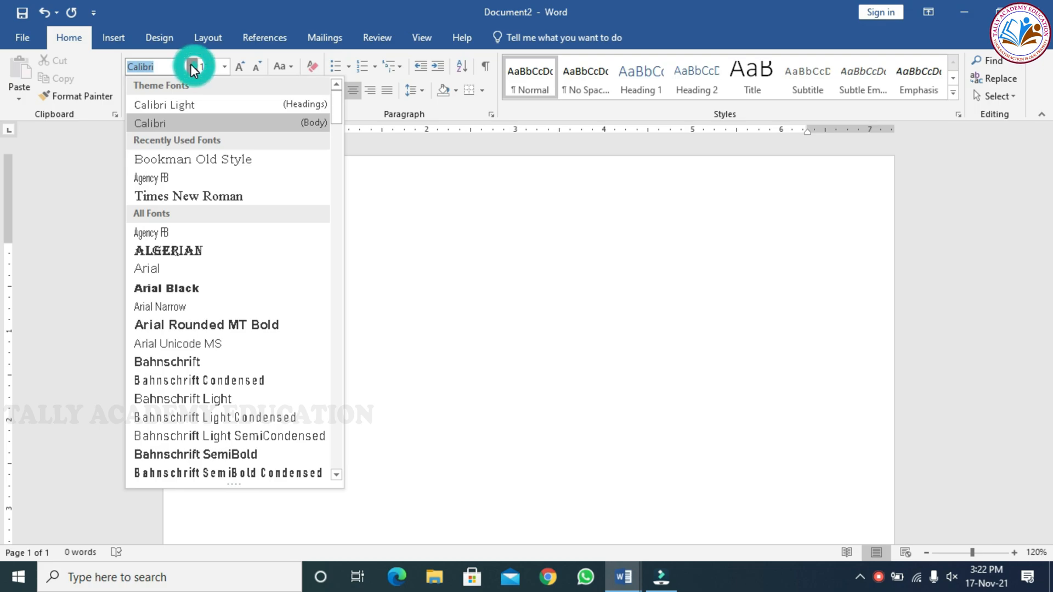
click(191, 159)
click(224, 67)
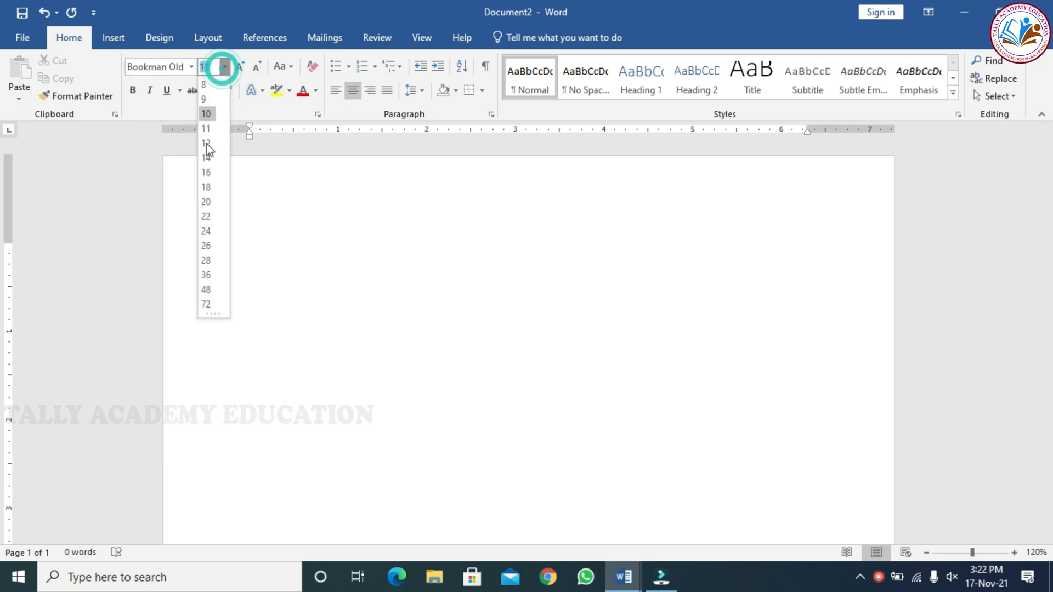
click(206, 189)
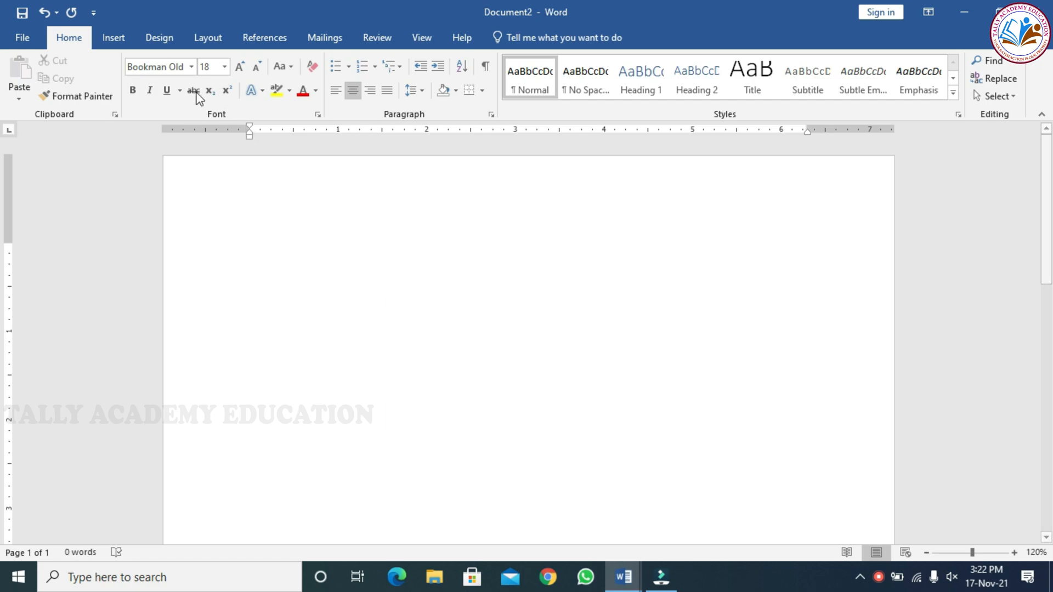
click(132, 90)
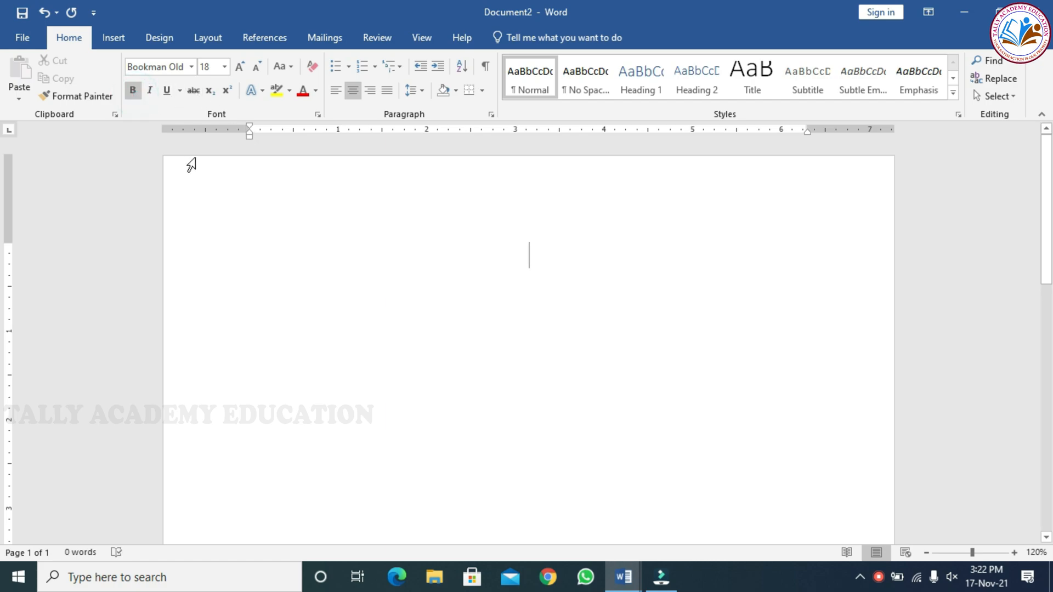
Write the heading "SALARY LIST" and insert a table of 7 columns by 6 rows with regular 12 pt text below it
text(SALARY)
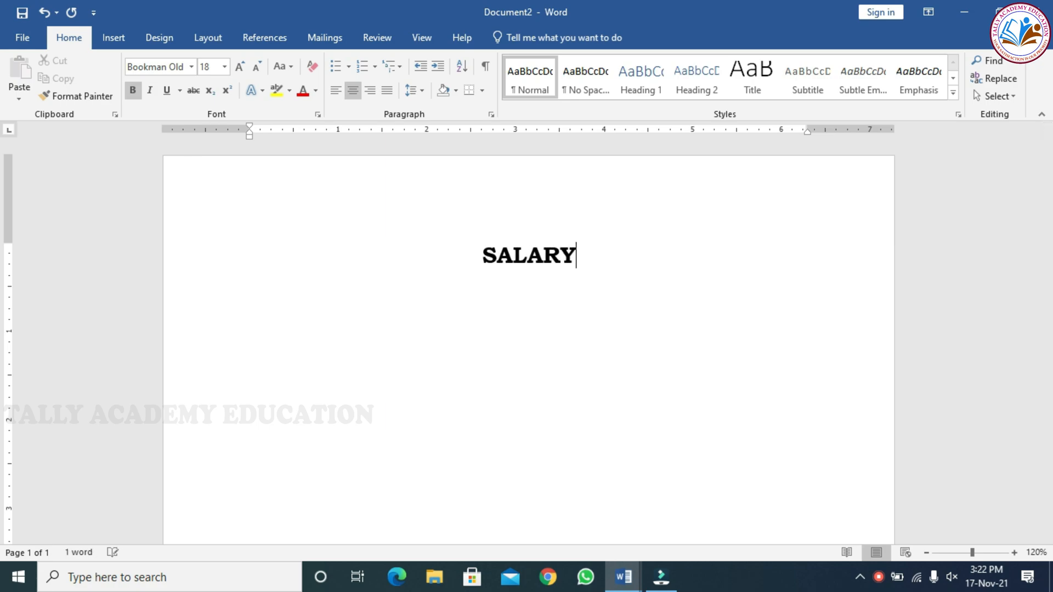
text( LIST)
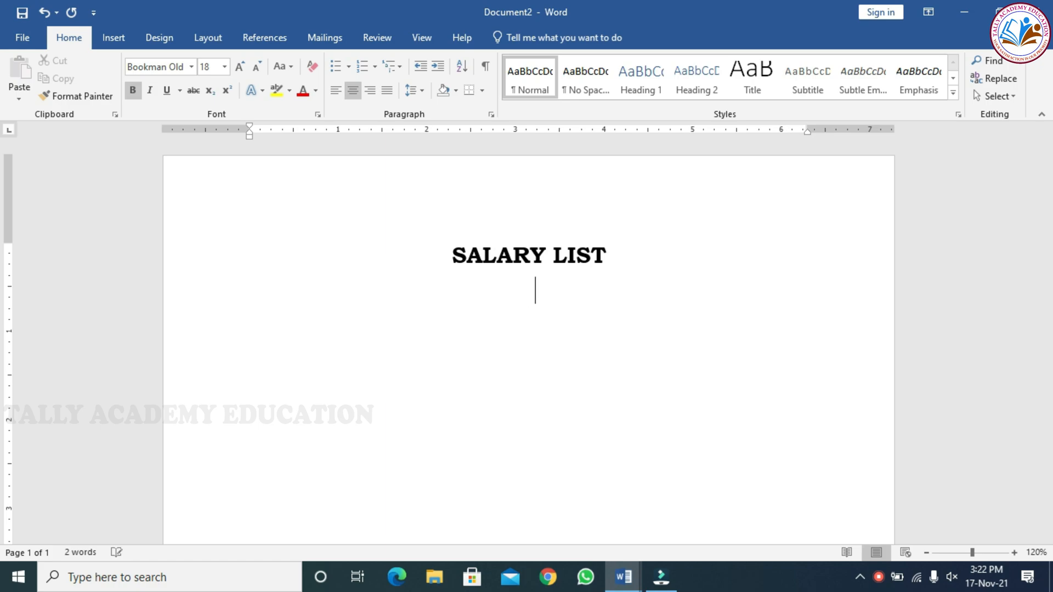
click(120, 41)
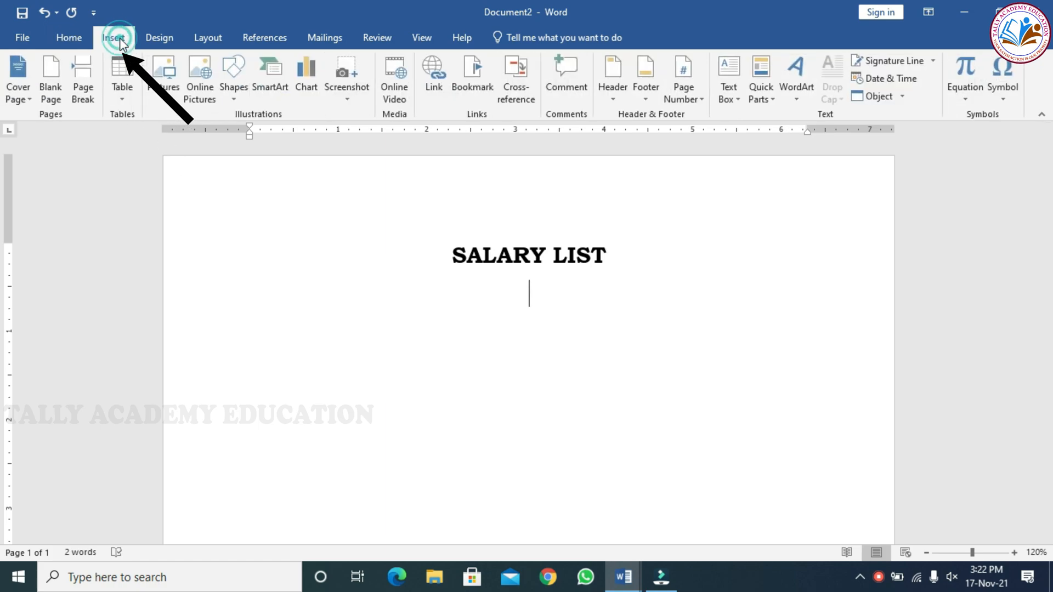
click(121, 95)
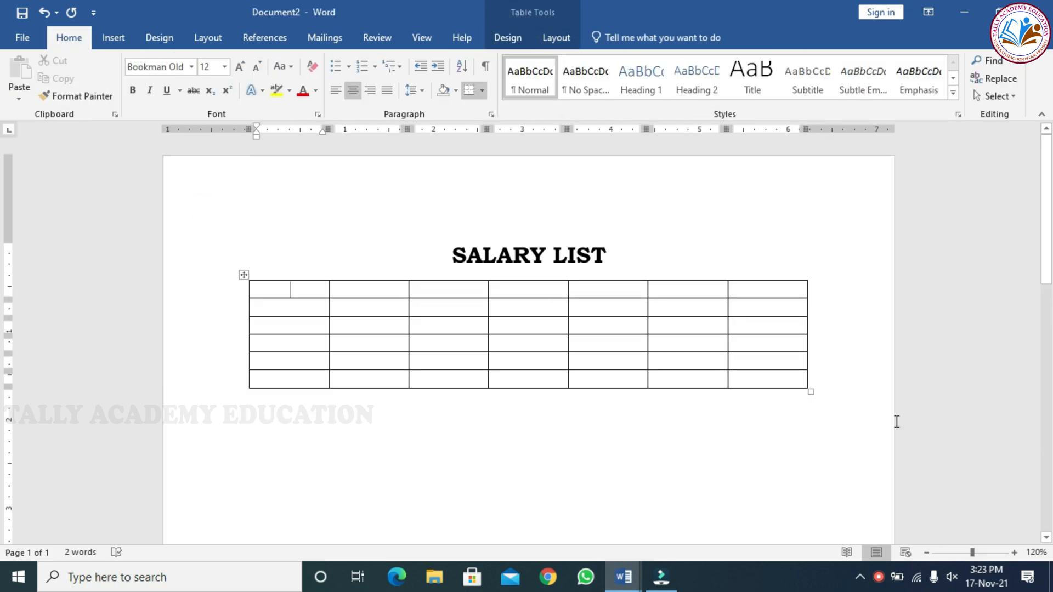
Enter the first three column headings S.NO, NAME and BASIC SALARY, with SALARY on a second line of its cell
text(S.NO)
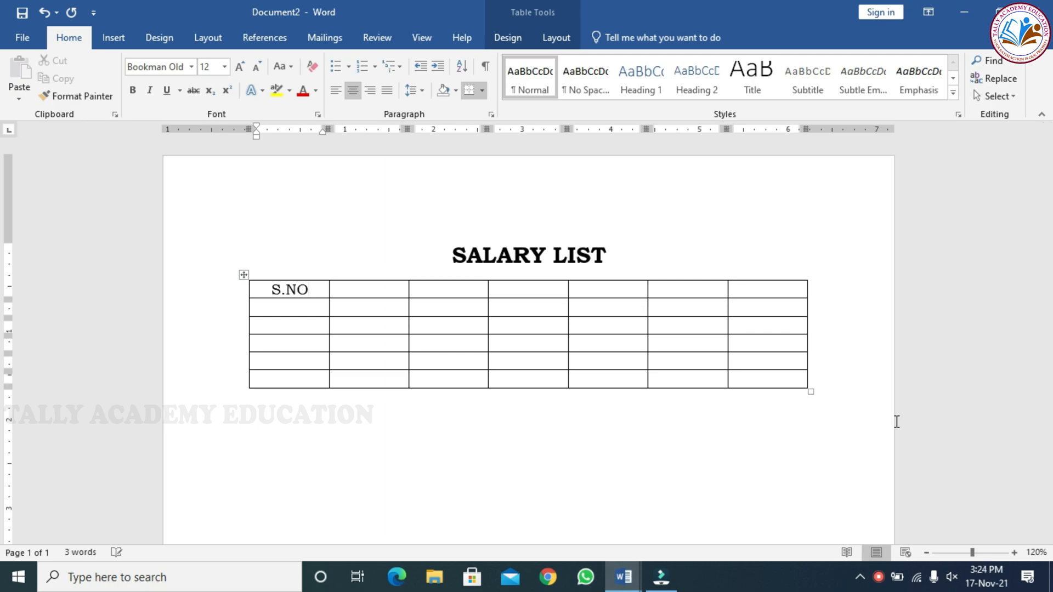
key(Tab)
text(NAME)
key(Tab)
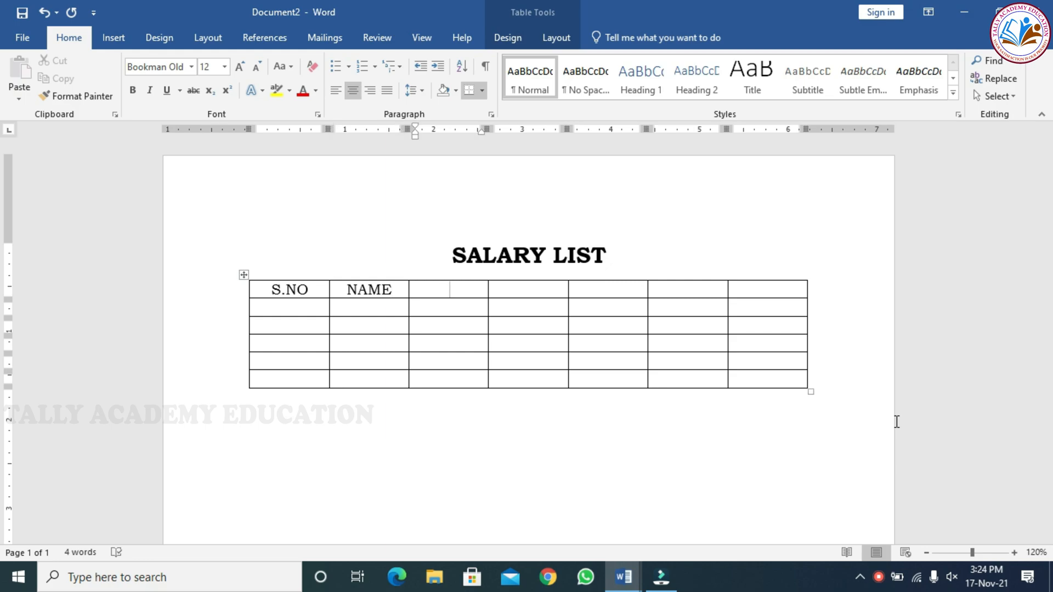
text(BASIC)
key(Return)
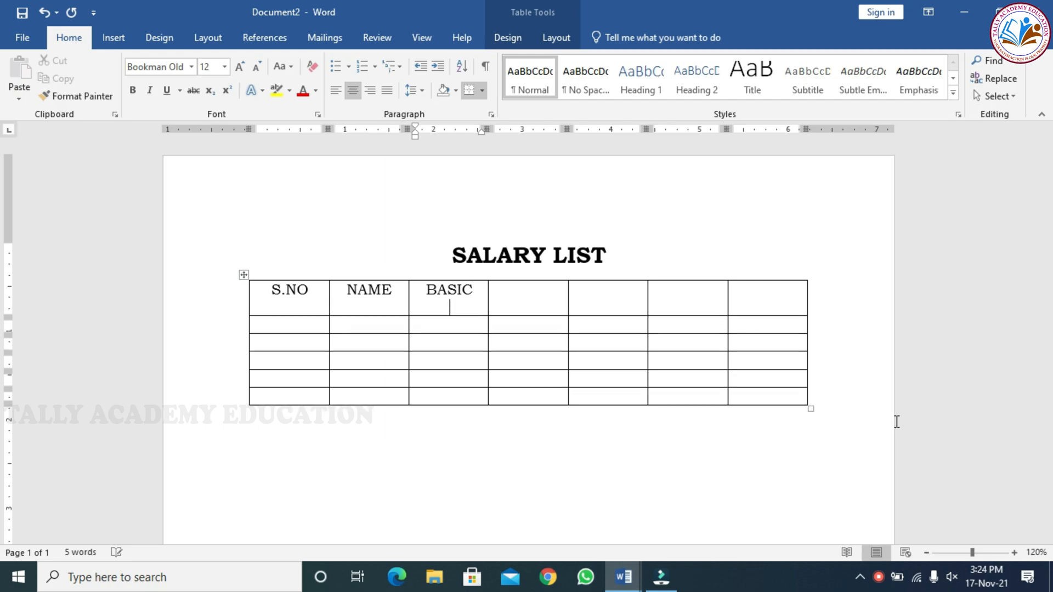
text(SALARY)
key(Tab)
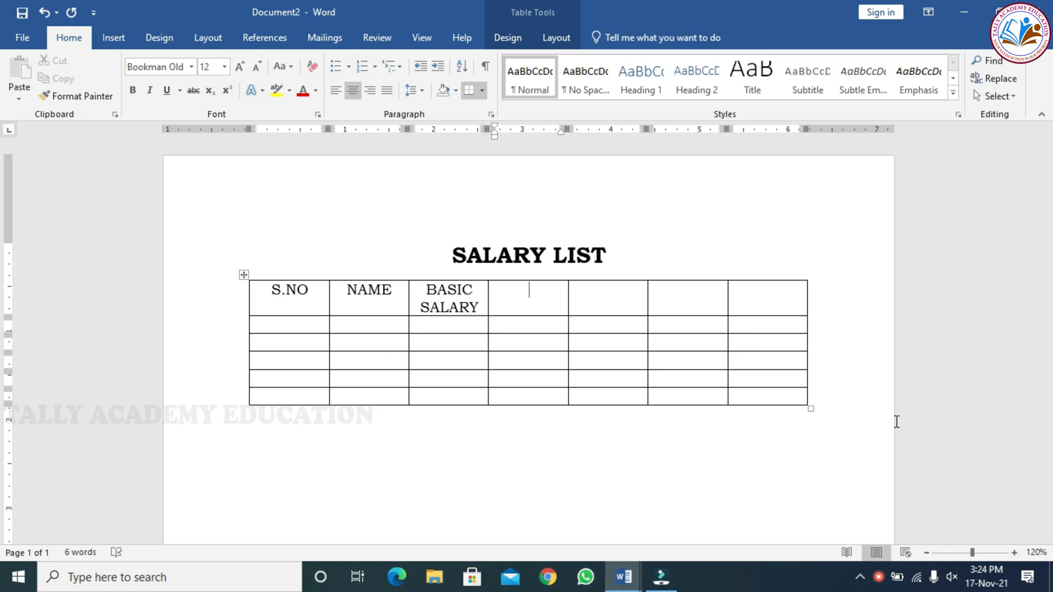
Fill the remaining four header cells with SALARY MONTH, SALARY ADVANCE, BALANCE PAY and REMARKS
text(SALARY MONTH)
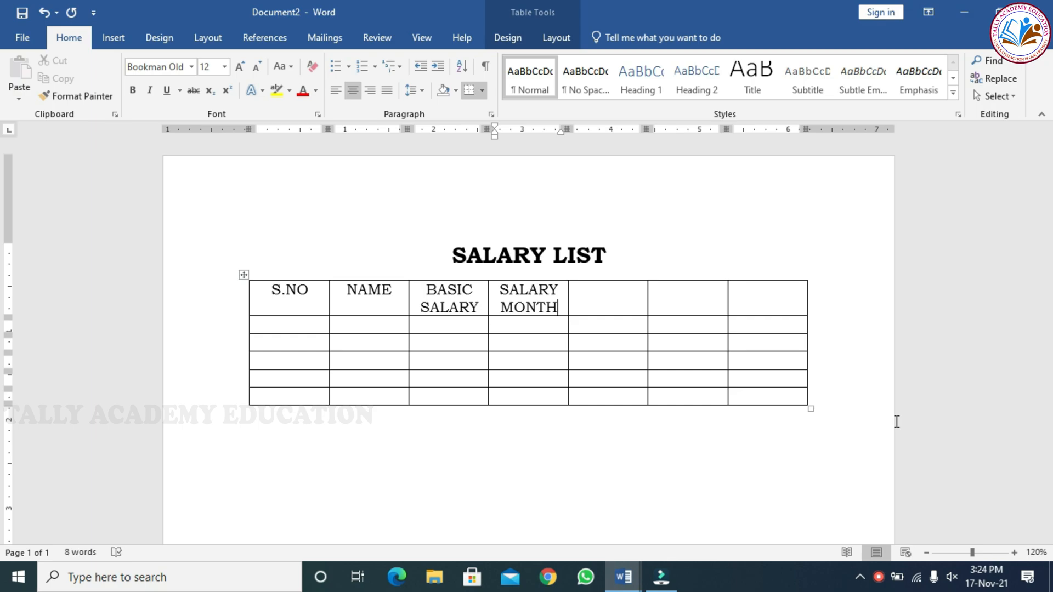
key(Tab)
text(SALARY)
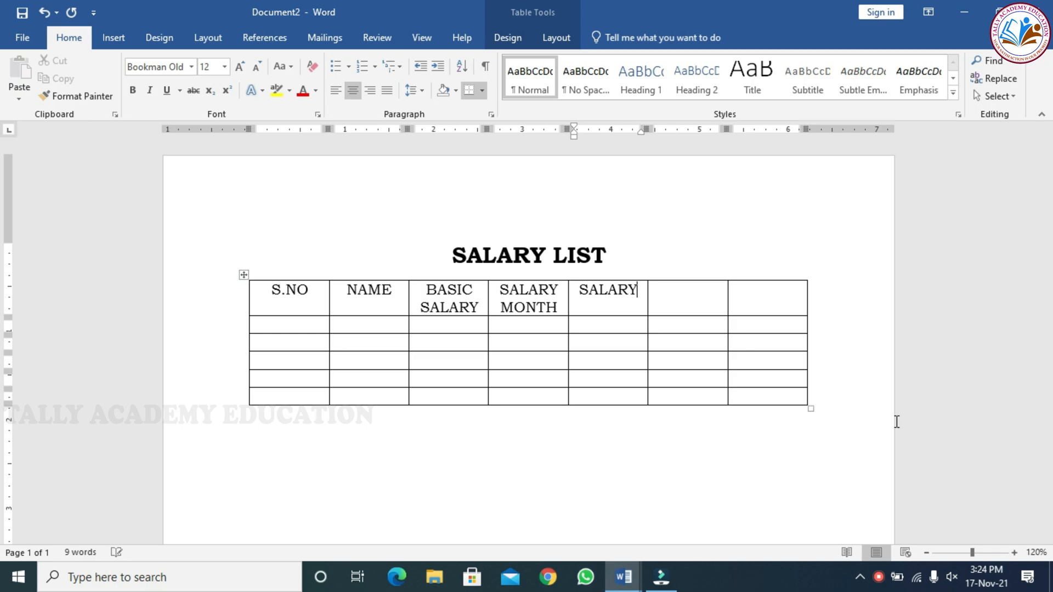
text( ADVANCE)
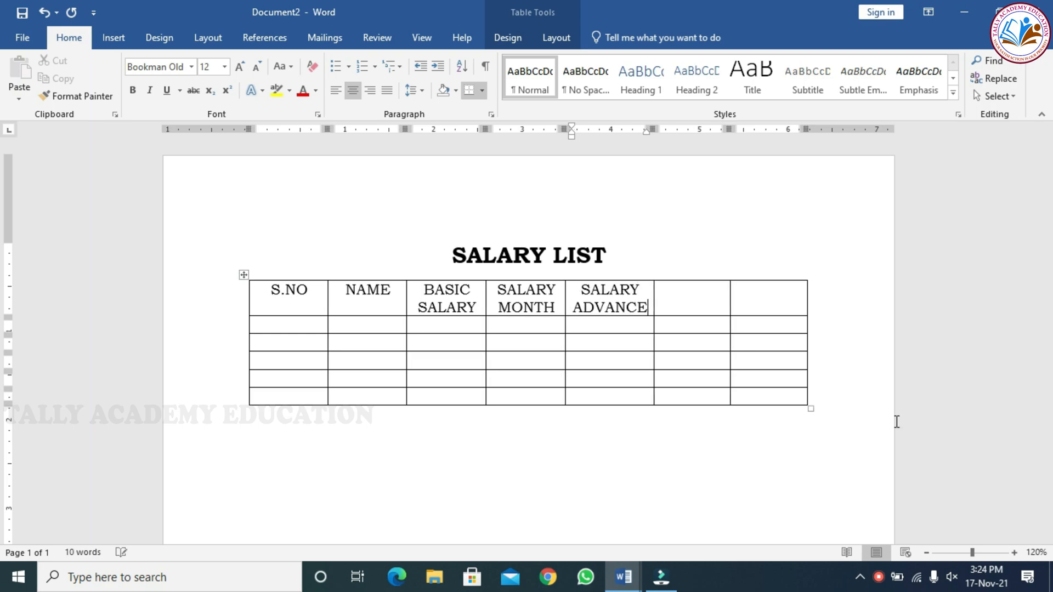
key(Tab)
text(BALA)
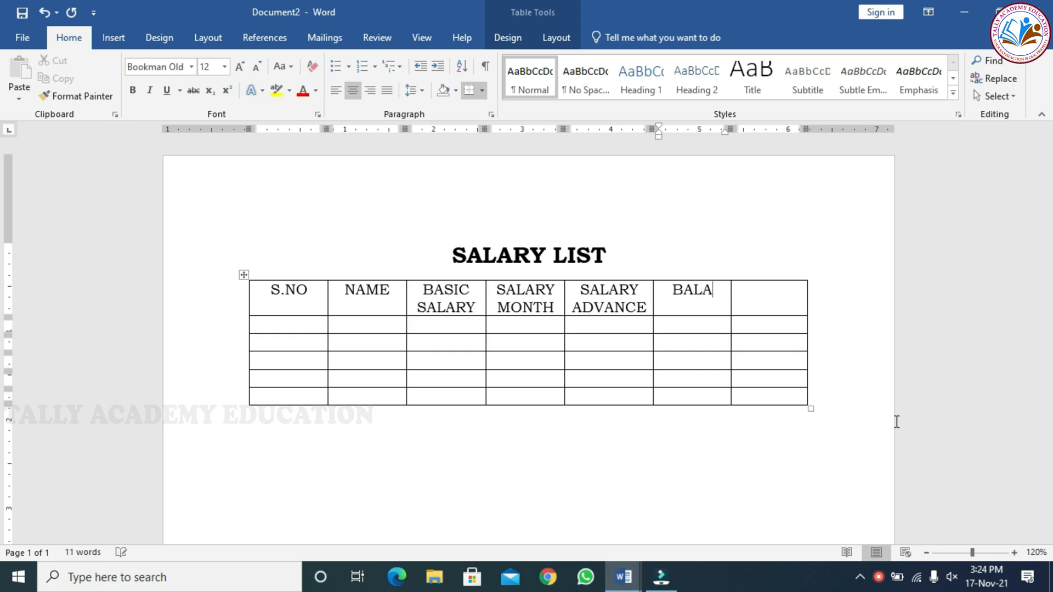
text(NCE PAY)
key(Tab)
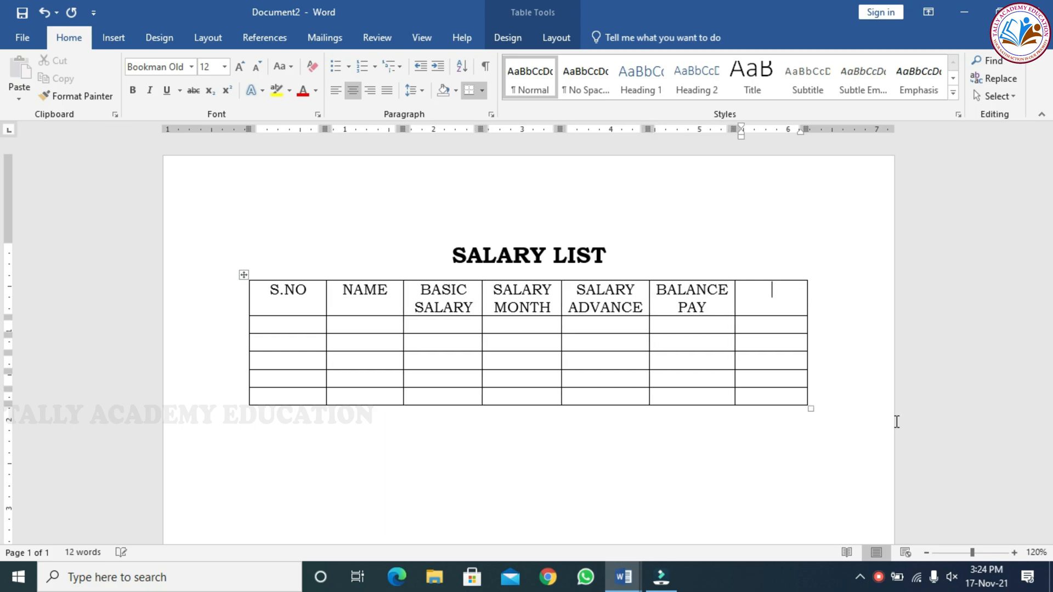
text(RE)
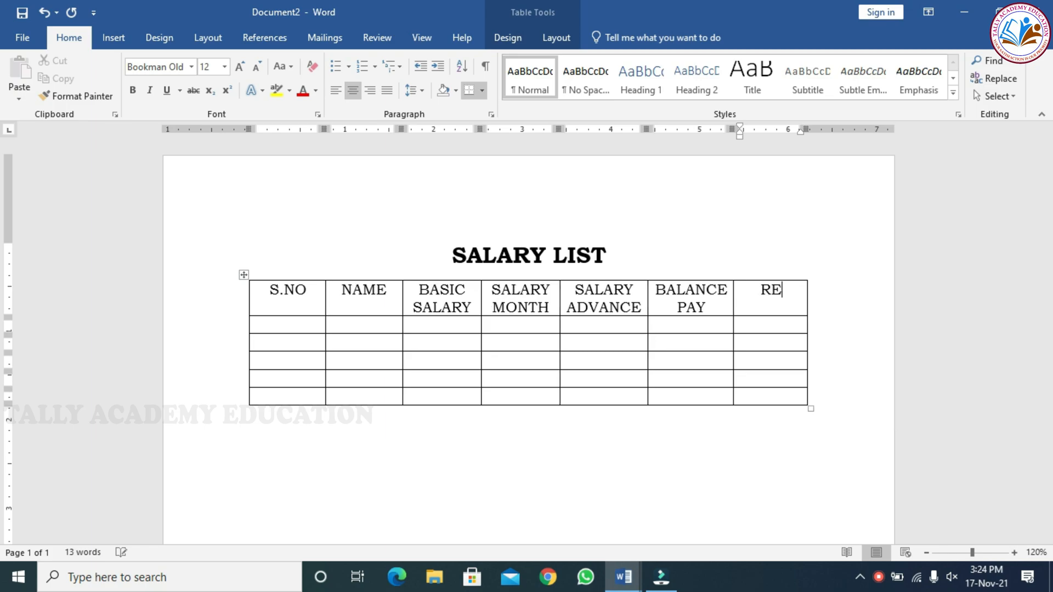
text(MARKS)
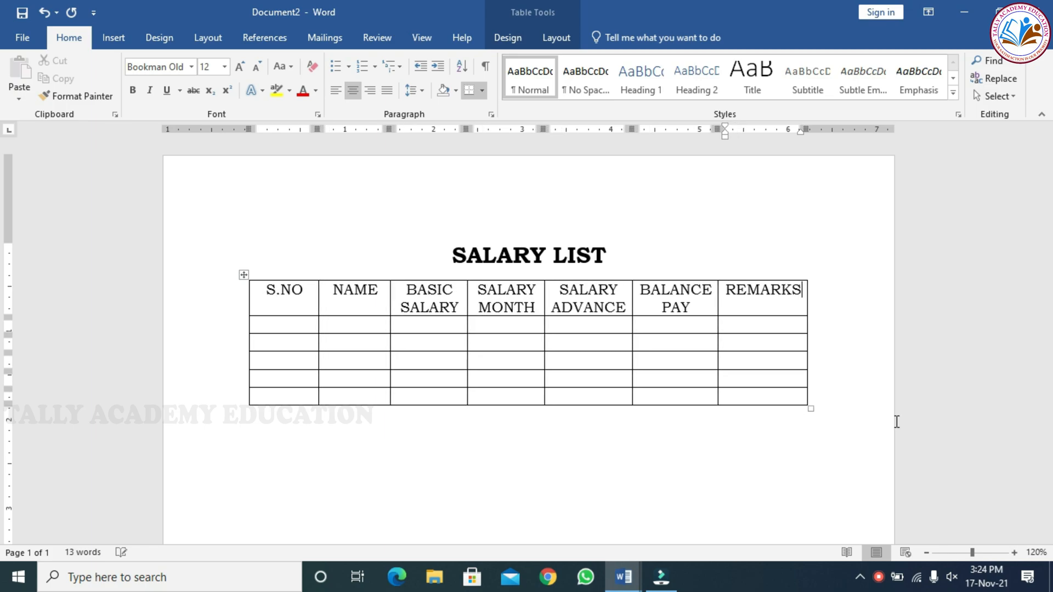
Make the whole header row of the salary table bold
click(251, 298)
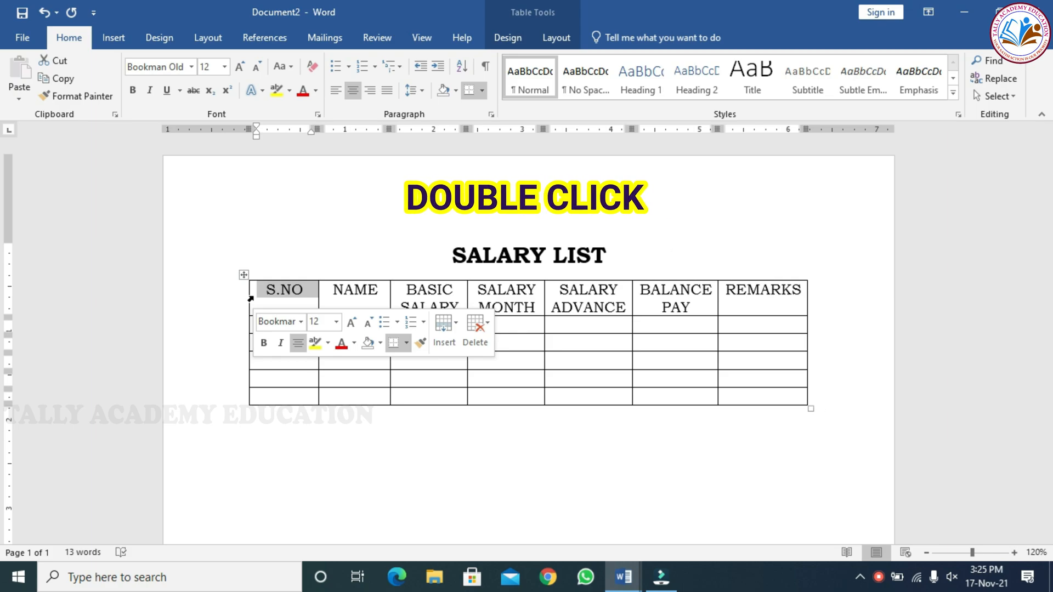
double_click(251, 298)
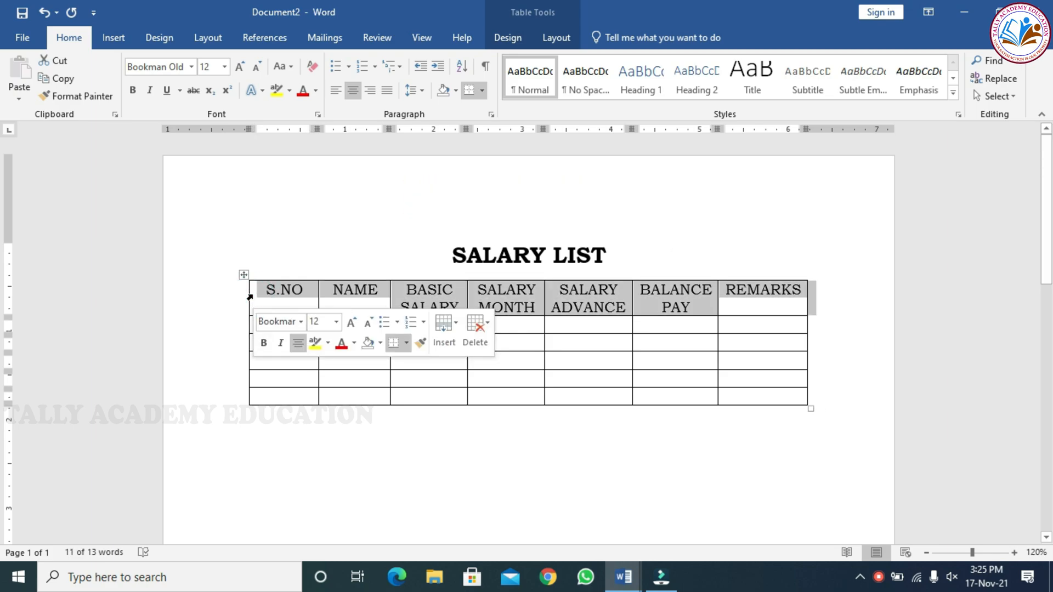
click(131, 90)
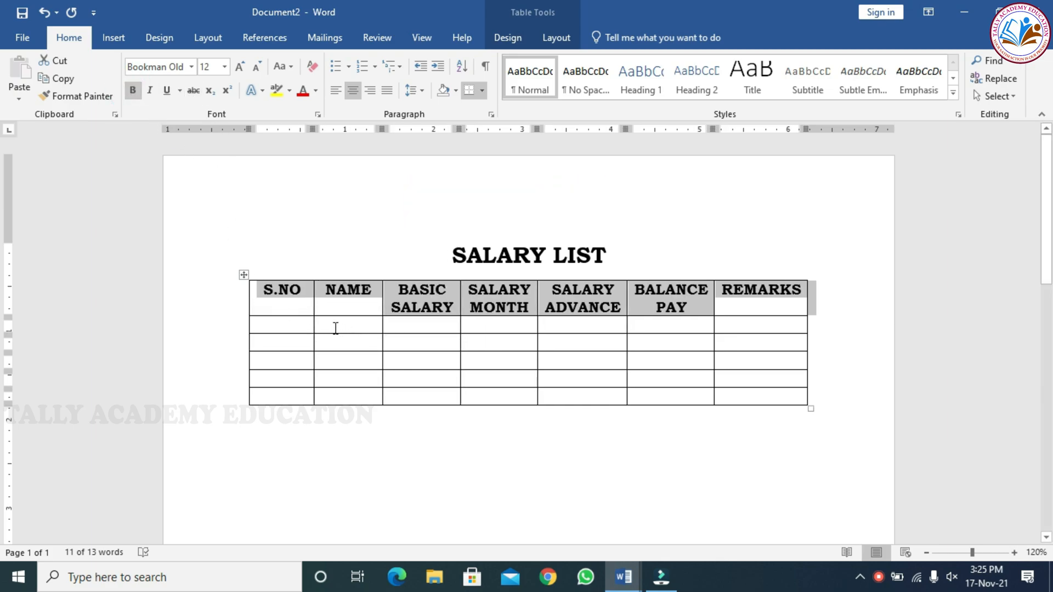
Enter serial number 1 and the employee's name in the first record, and widen the S.NO column so the text fits
click(296, 325)
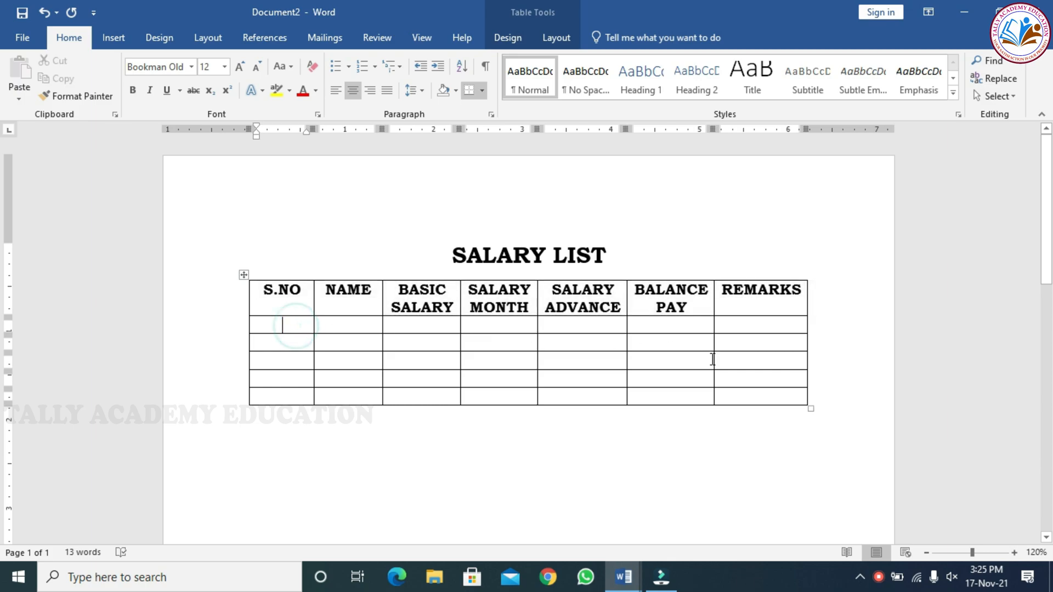
text(1)
key(Tab)
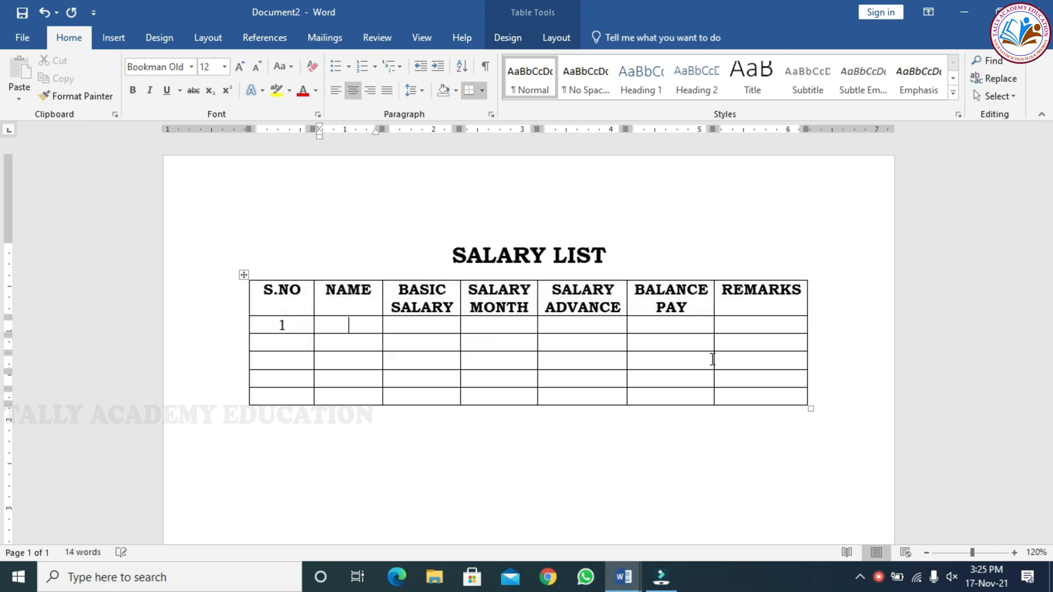
text(KUMARA)
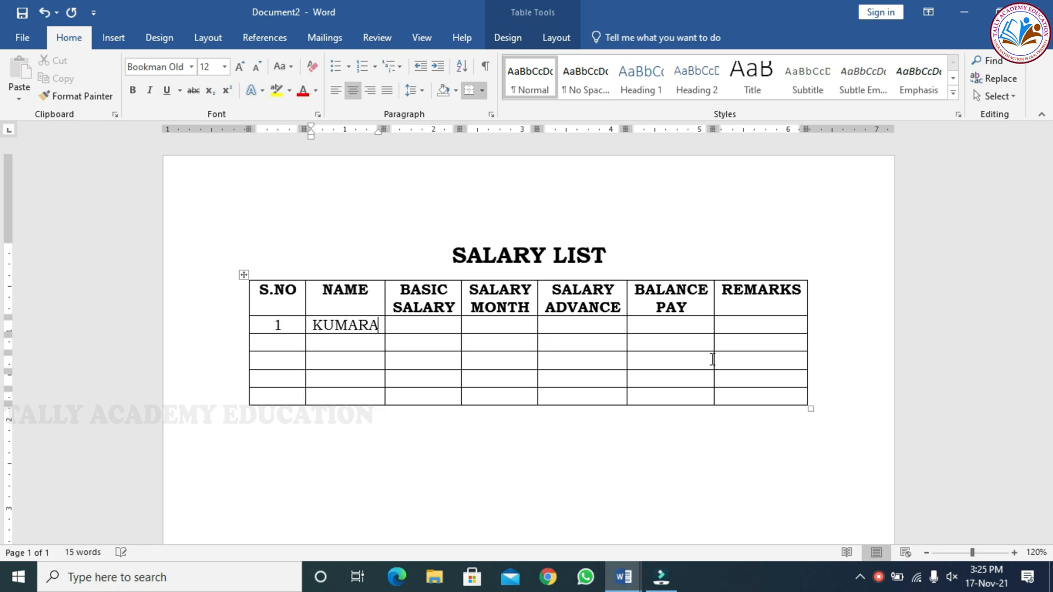
text(N)
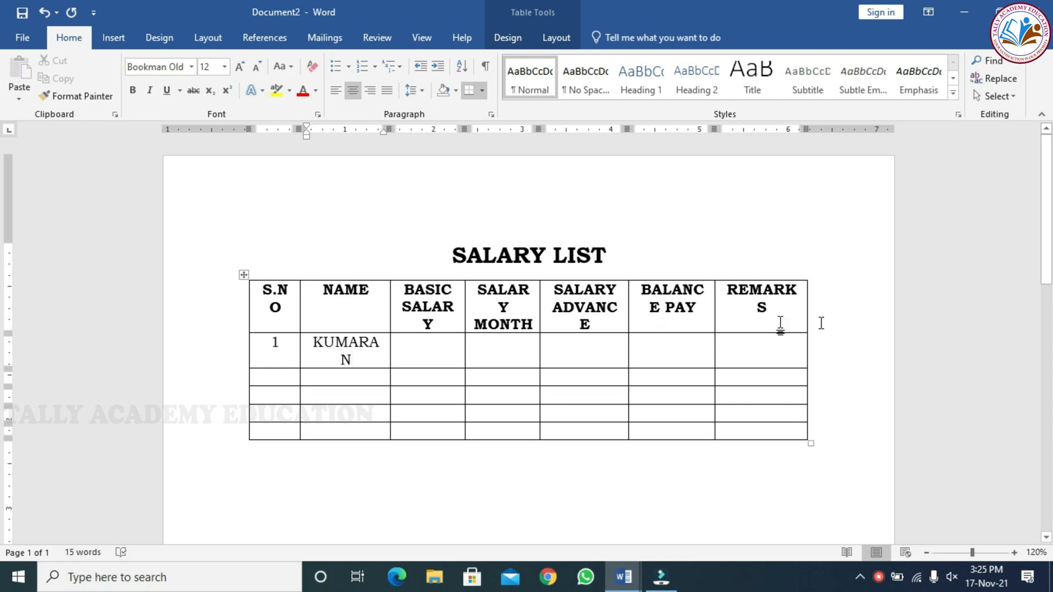
click(297, 303)
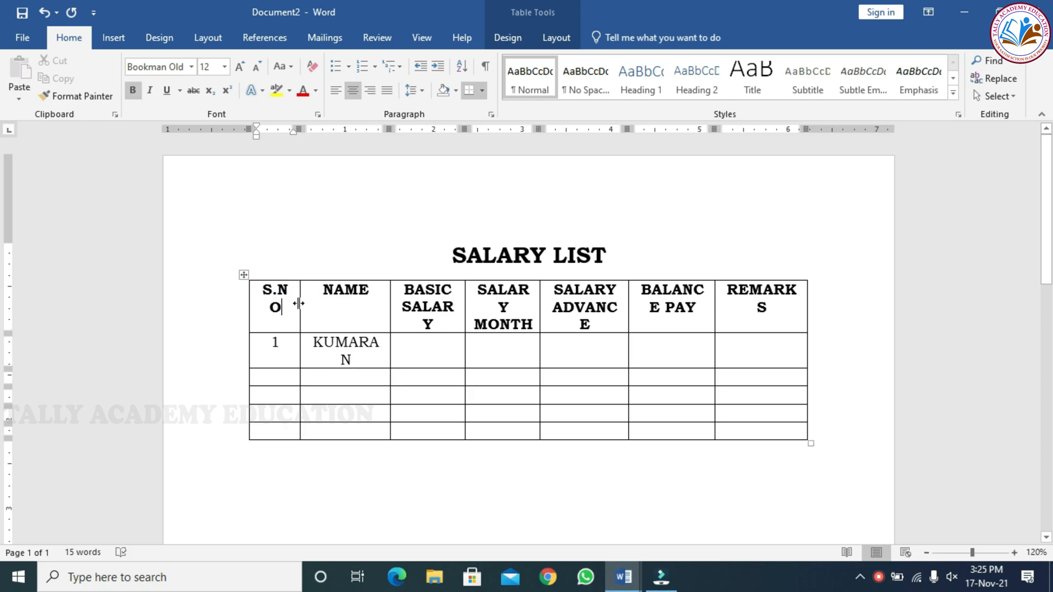
double_click(297, 303)
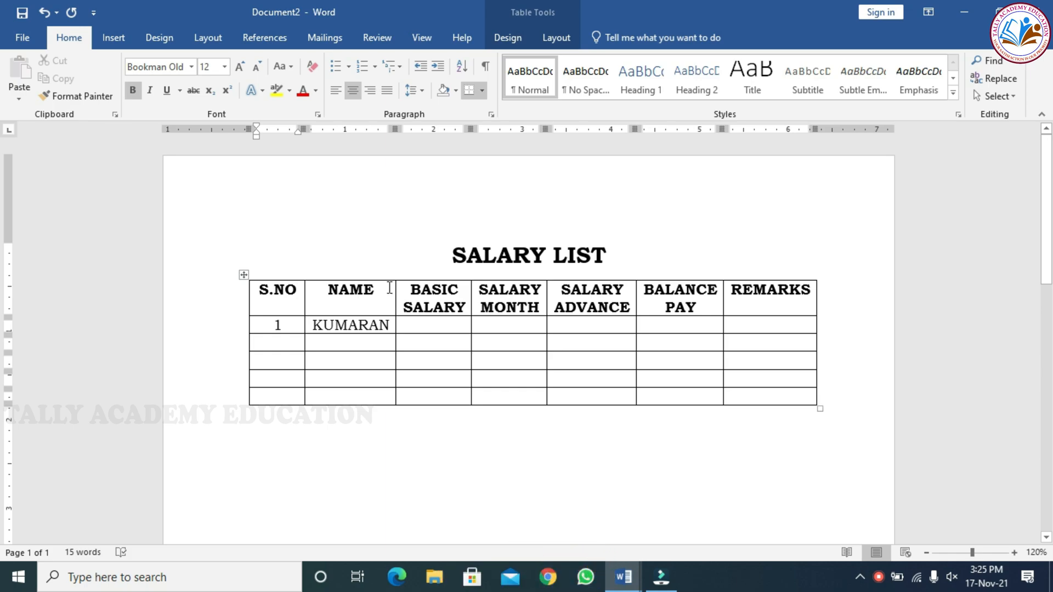
Enter basic salary Rs.13,000 and salary month Rs. 16,000 for the first record, and widen the SALARY MONTH column to fit
click(418, 325)
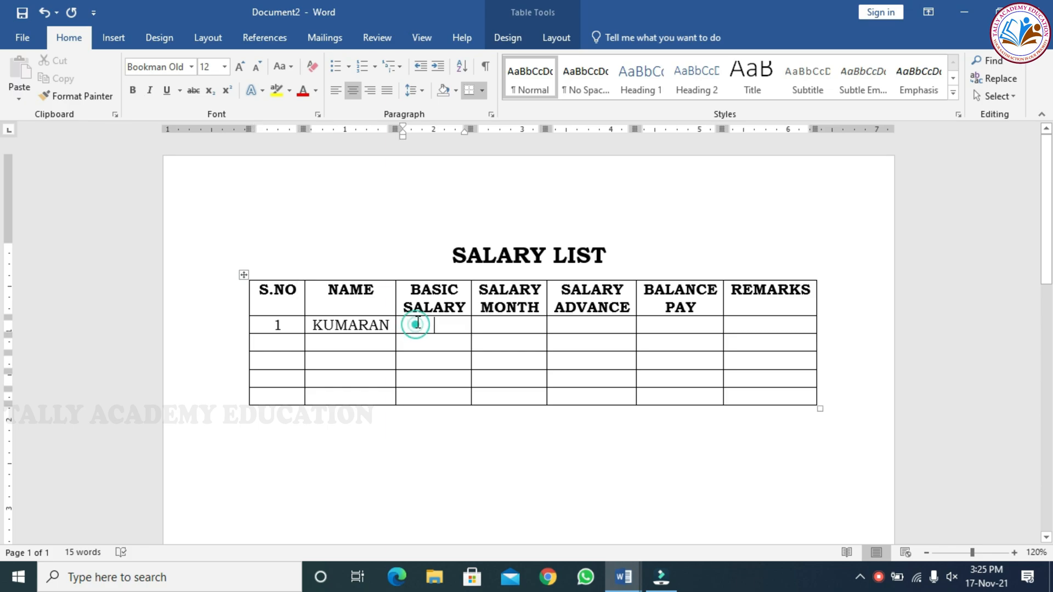
text(Rs.13,000)
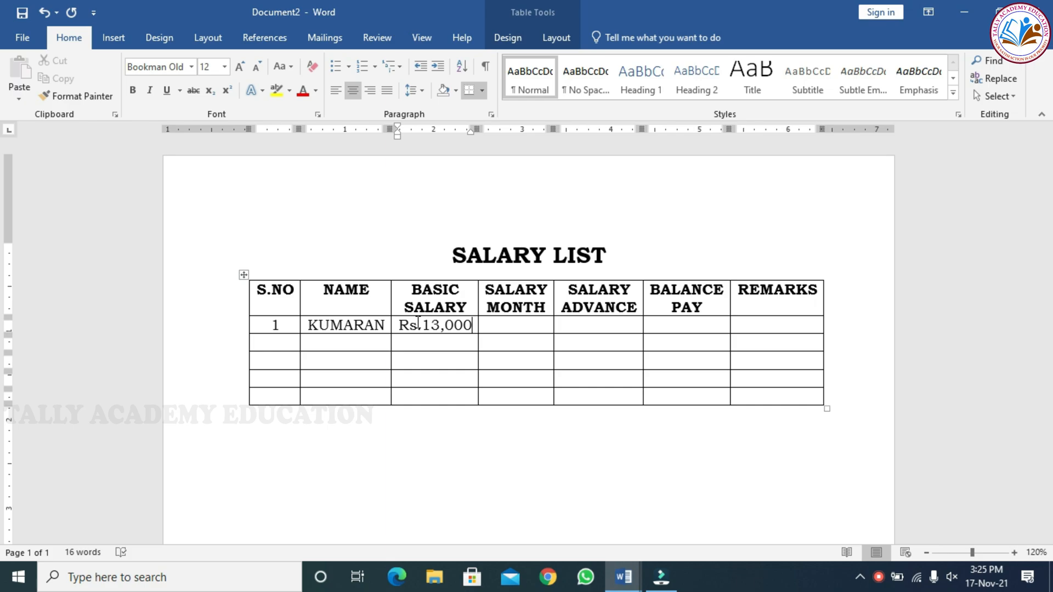
key(Tab)
text(Rs.)
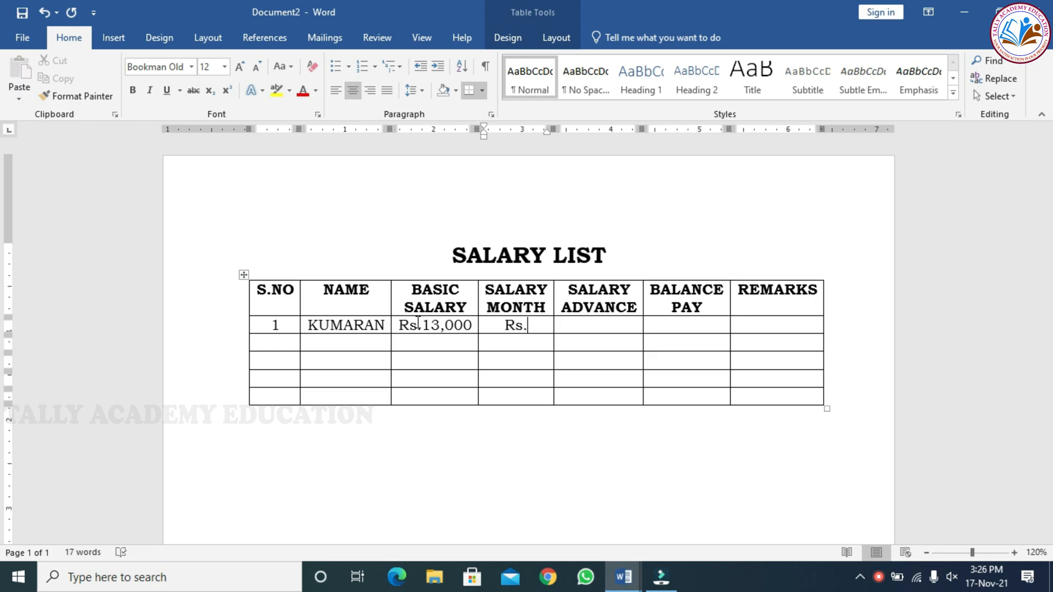
text( 16,000)
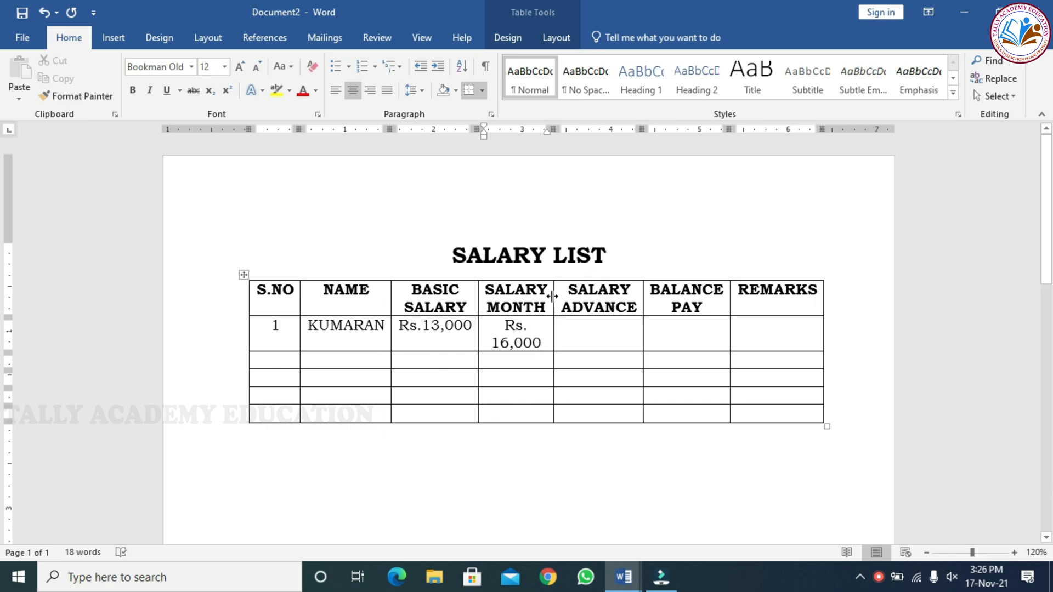
drag(552, 296, 568, 295)
Enter salary advance Rs. 2,000 and balance pay Rs. 14,000 for the first record, and fit the BALANCE PAY column to its content
click(602, 325)
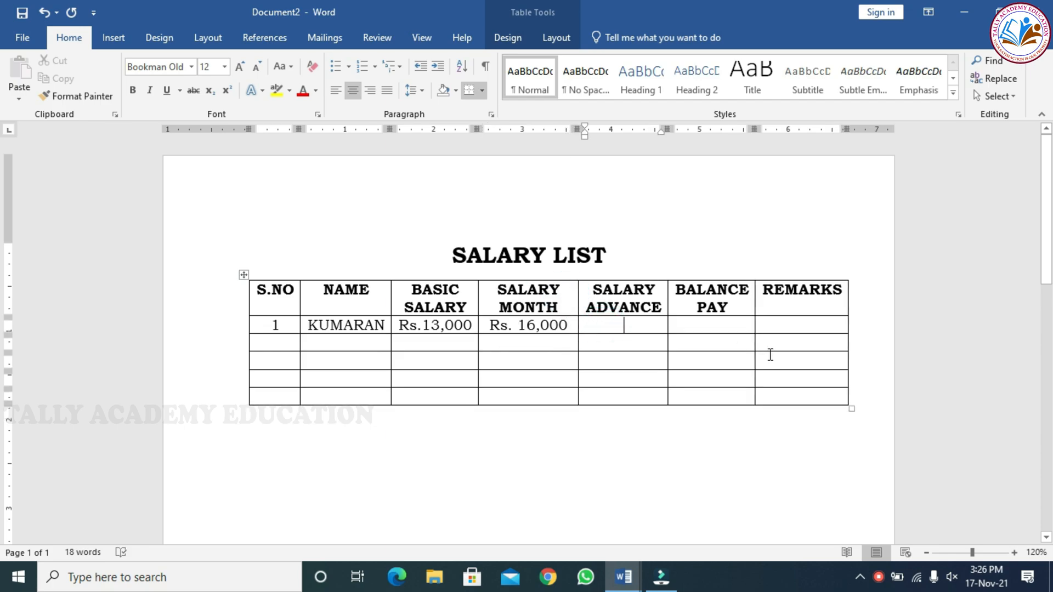
text(Rs)
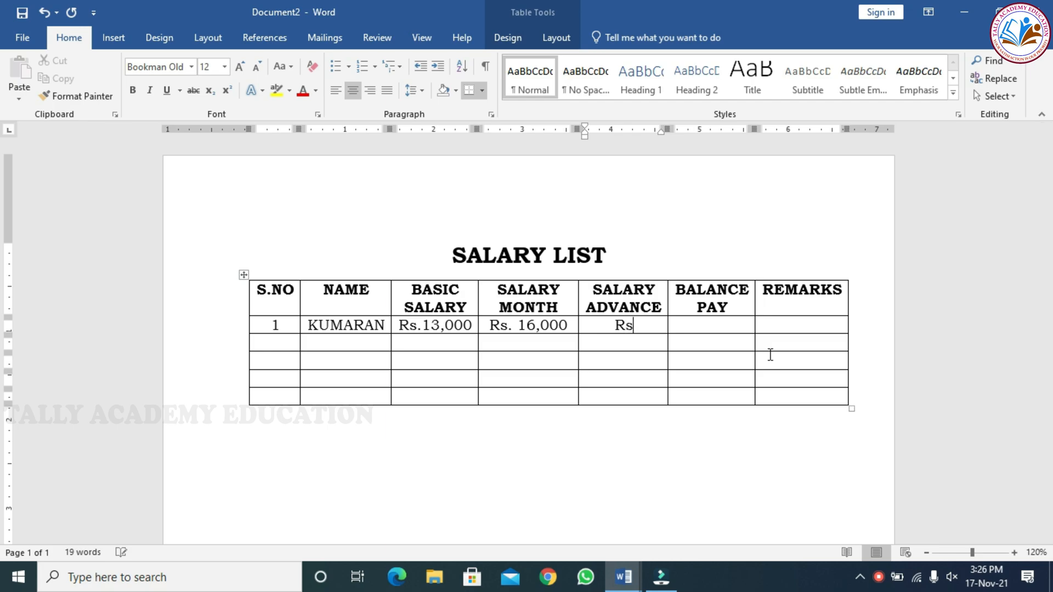
text(. 2,000)
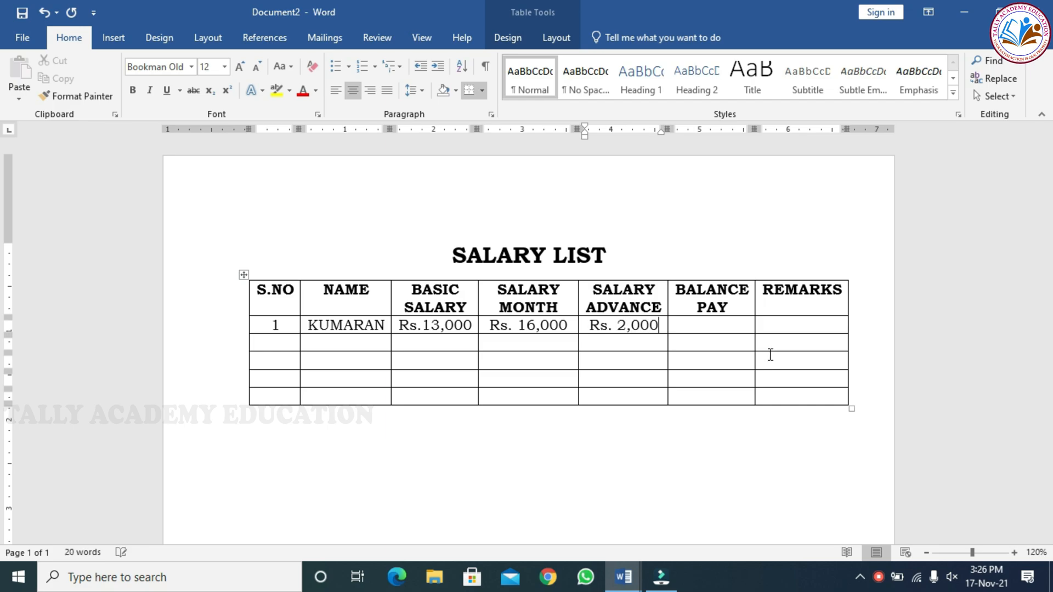
key(Tab)
text(Rs. 14)
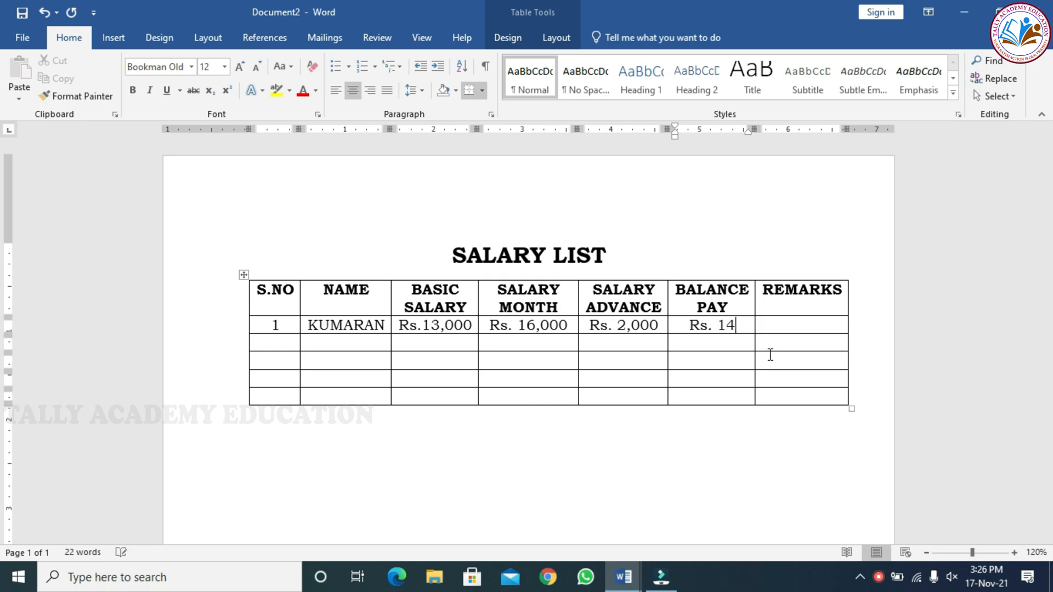
text(,000)
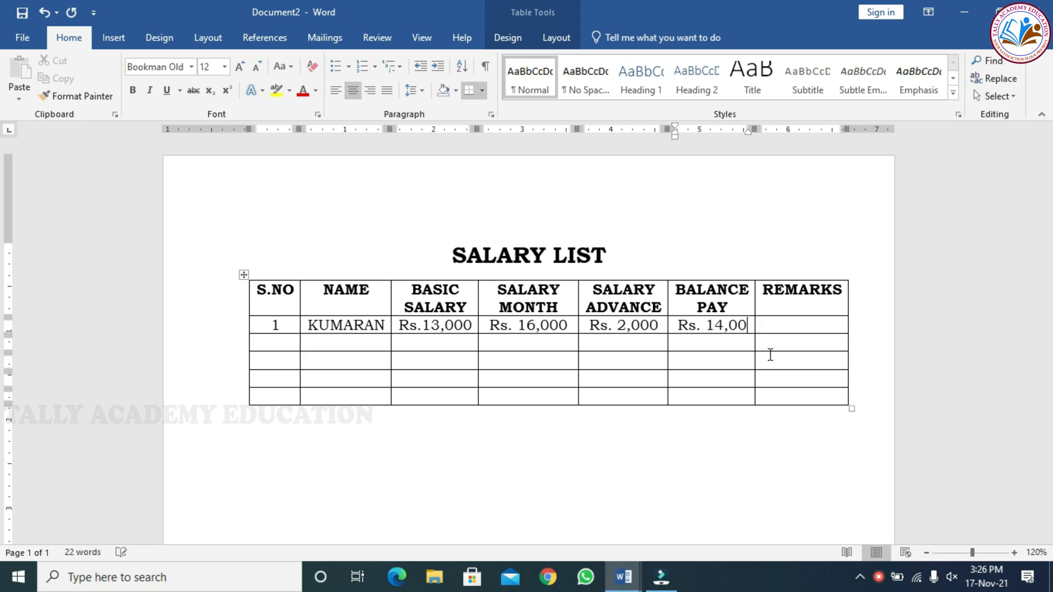
double_click(754, 306)
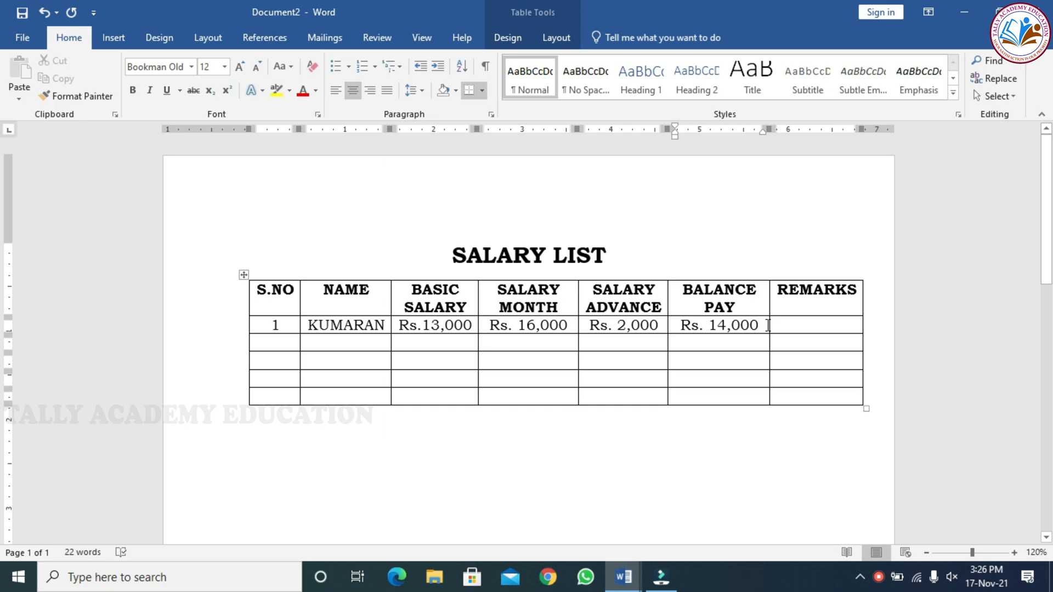
Start the second record with number 2, the employee's name and basic salary Rs. 15,000, and widen the BASIC SALARY column
key(Tab)
key(Tab)
text(2)
key(Tab)
text(VIKRAM)
key(Tab)
text(Rs. 15,000)
click(478, 303)
click(496, 305)
Complete the second record with salary month Rs. 17,500, salary advance Rs. 2,500 and balance pay Rs. 15,000
click(546, 348)
text(Rs. 17,500)
key(Tab)
text(Rs. 2,500)
key(Tab)
text(Rs. 15,000)
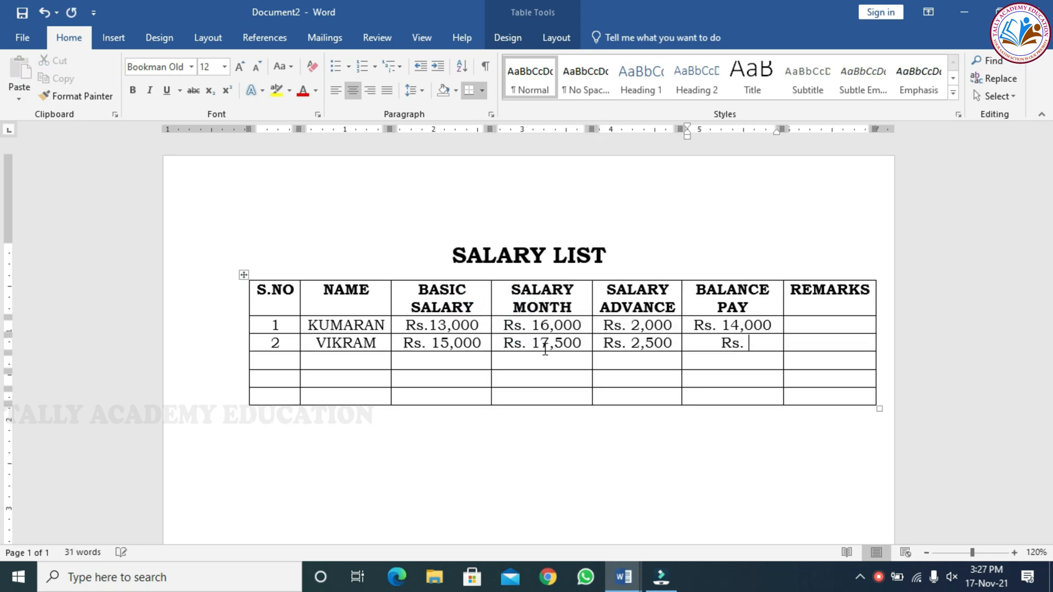
Start the third record with number 3, the employee's name in capitals and basic salary Rs. 15,000
key(Tab)
key(Tab)
text(3)
key(Tab)
text(Prakash)
key(Tab)
text(Rs. 15,000)
Complete the third record with salary month Rs.17,500, advance "-" and balance pay Rs. 17,500, and number the following row 4
key(Tab)
text(Rs.17,500)
key(Tab)
text(Rs.)
key(BackSpace)
key(BackSpace)
key(BackSpace)
text(-Rs. 17,500)
key(Tab)
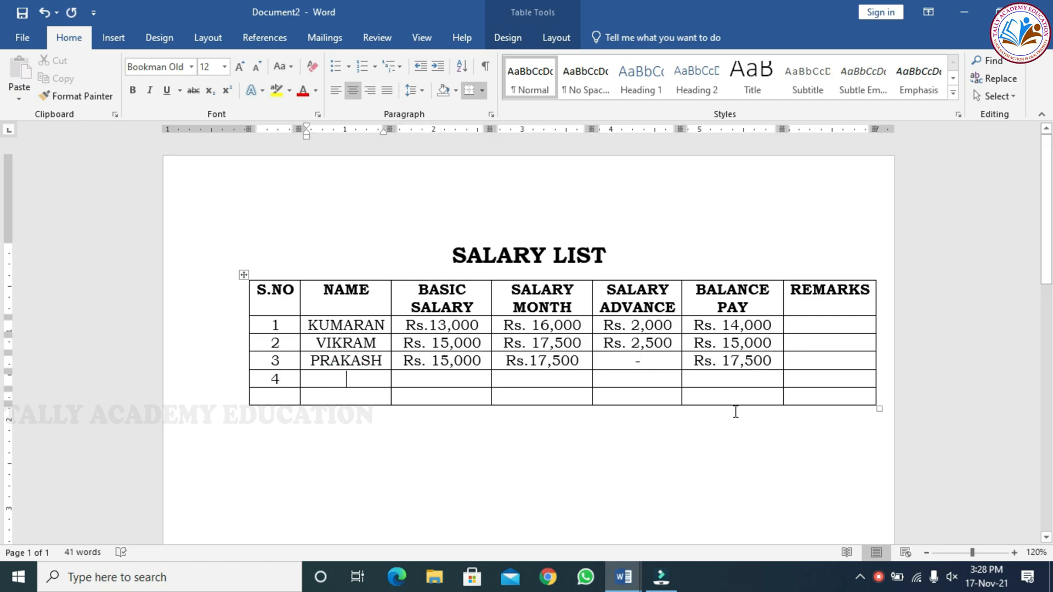
Fill the fourth record with the employee's name, basic salary Rs. 17,500, salary month Rs. 20,000, advance "-" and balance pay Rs.20,000
text(GURU)
key(Tab)
text(rs. 17,500)
key(Tab)
text(Rs. 20,000)
key(Tab)
text(-)
key(Tab)
text(Rs.20,000)
Start the fifth record with number 5, the employee's name and basic salary Rs. 20,000
key(Tab)
key(Tab)
text(5)
key(Tab)
text(s. 20,000)
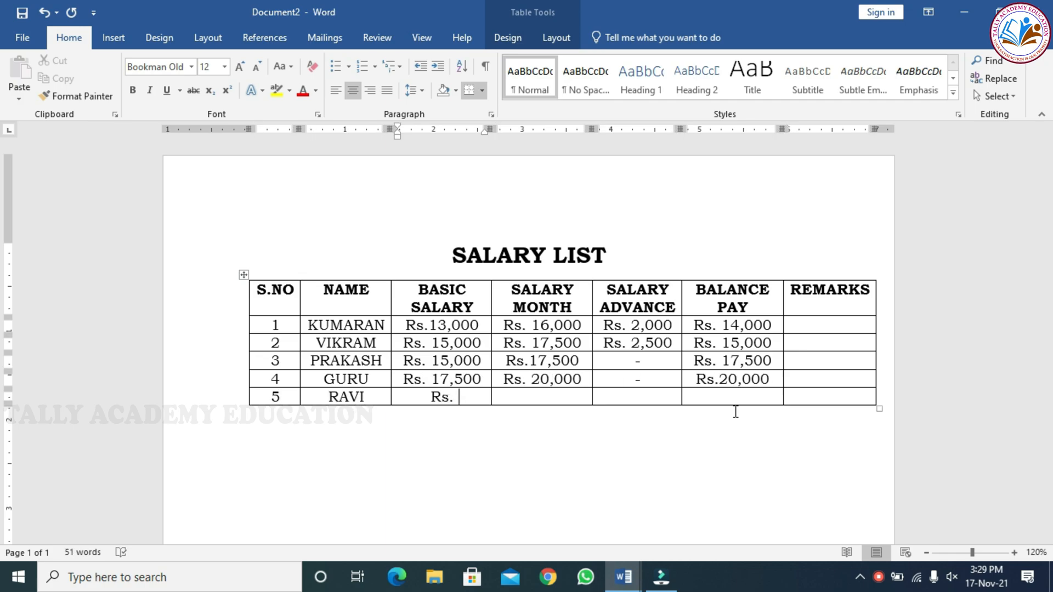
Complete the fifth record with Rs. 25,000, advance Rs. 3000 and balance pay Rs. 22,000, and space the fourth record's balance as Rs. 20,000
key(Tab)
text(Rs. 25,000)
key(Tab)
text(Rs. 3000)
key(Tab)
text(Rs. 22,000)
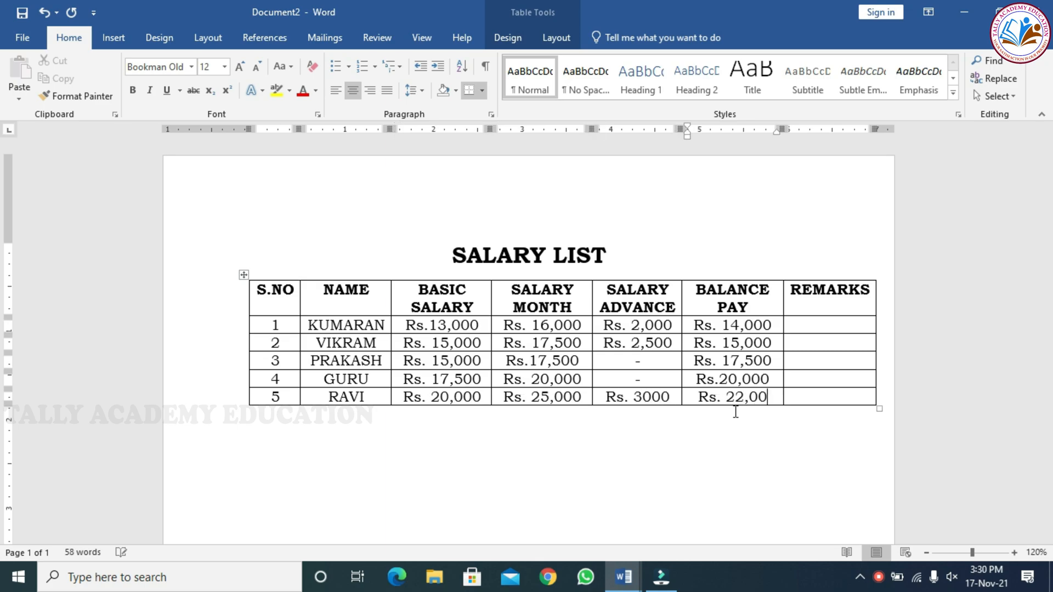
click(716, 379)
click(830, 400)
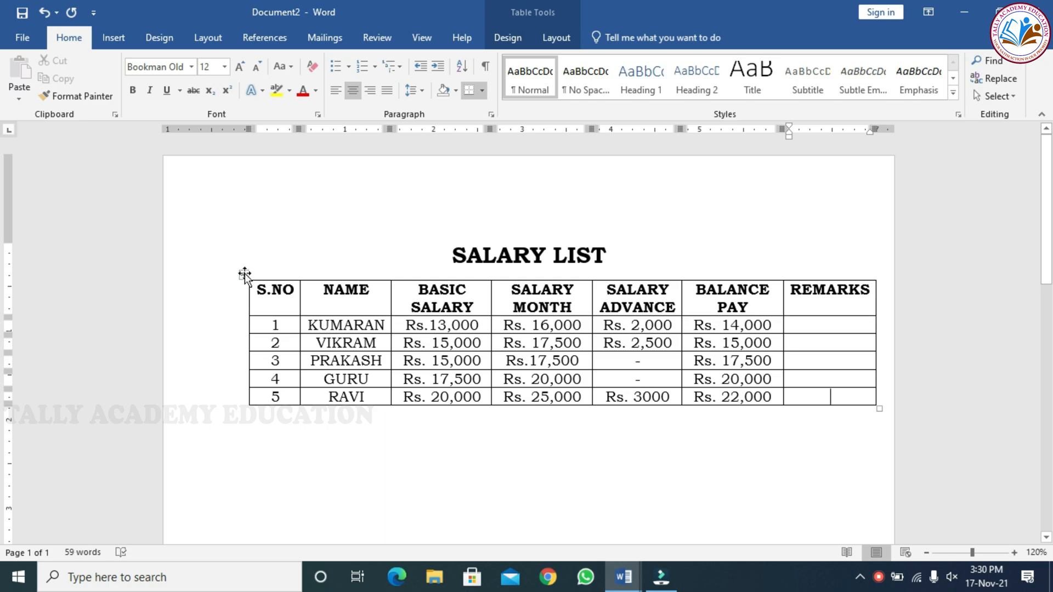
Stretch the salary table taller and reposition it so it sits centred on the page below the heading
scroll(411, 367, down, 2)
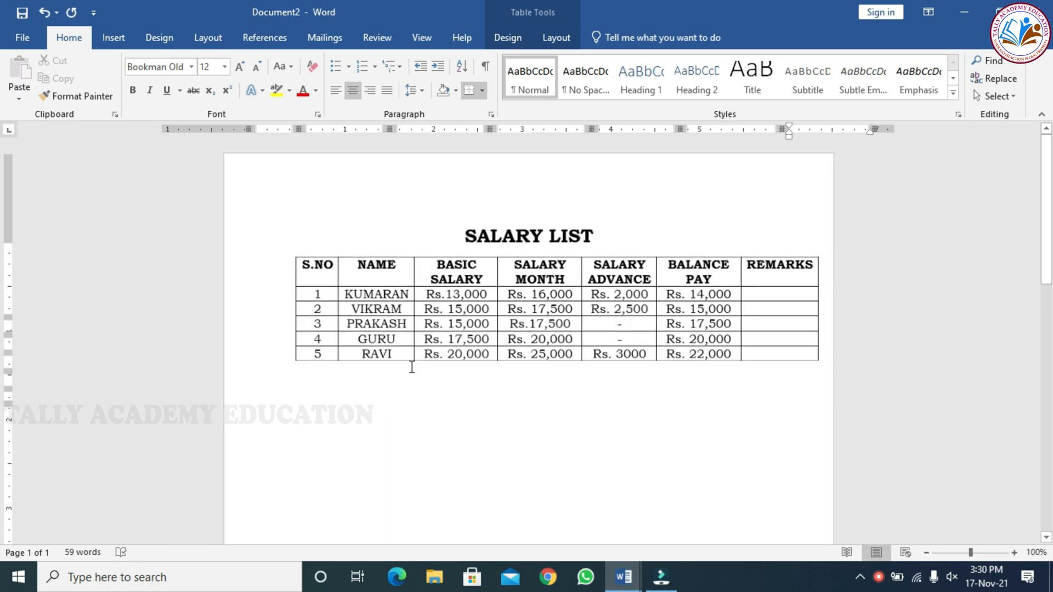
scroll(412, 367, down, 3)
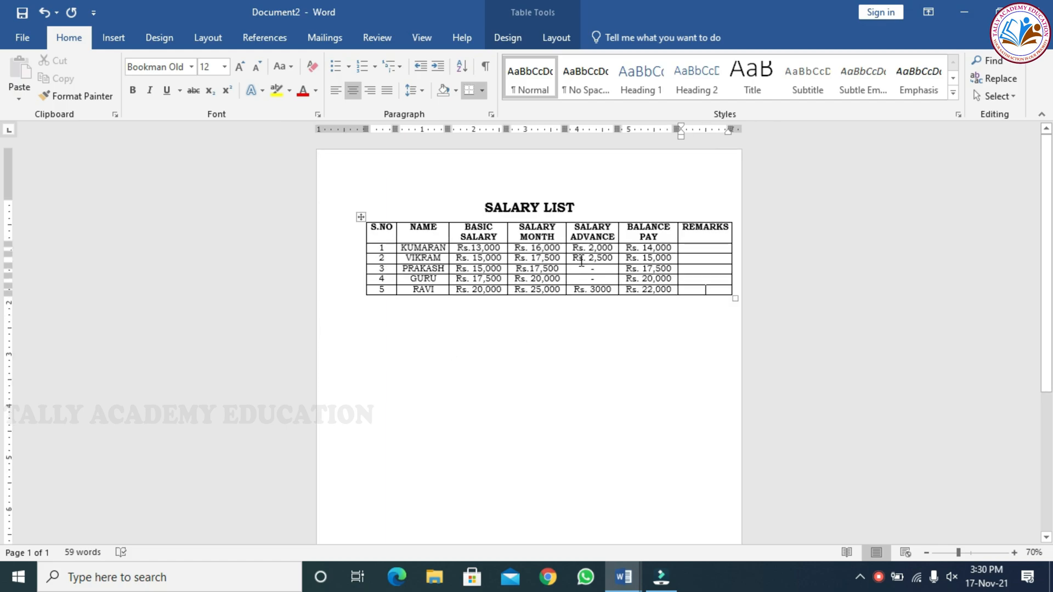
drag(733, 299, 736, 335)
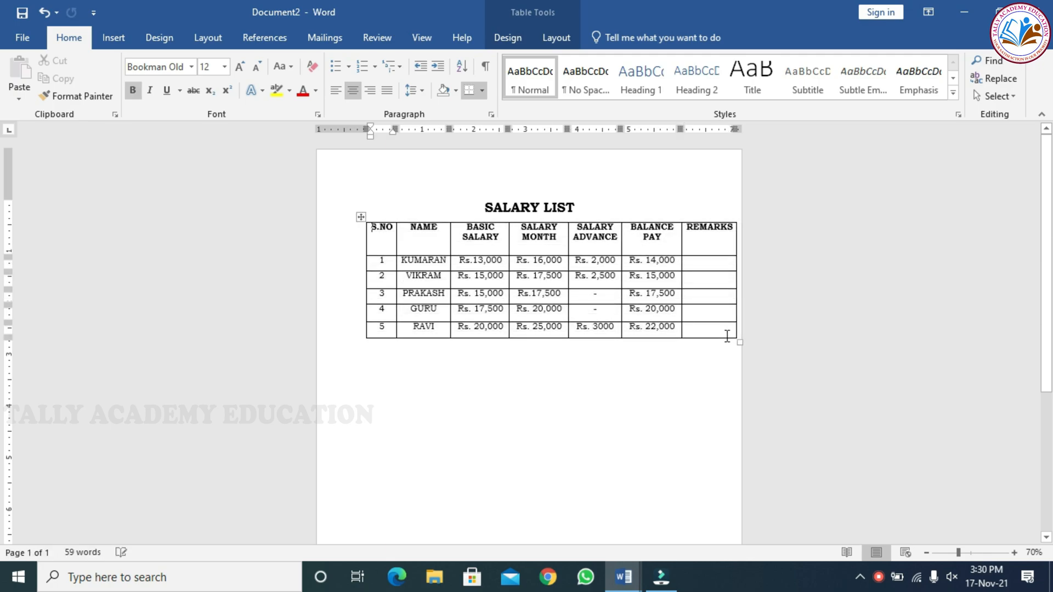
key(ctrl+z)
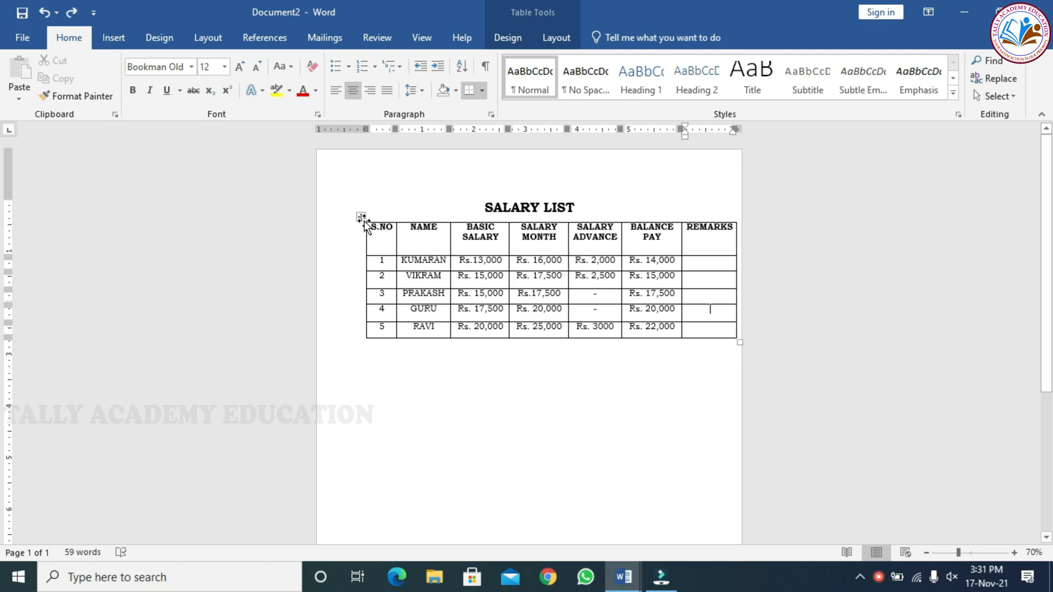
drag(360, 218, 349, 231)
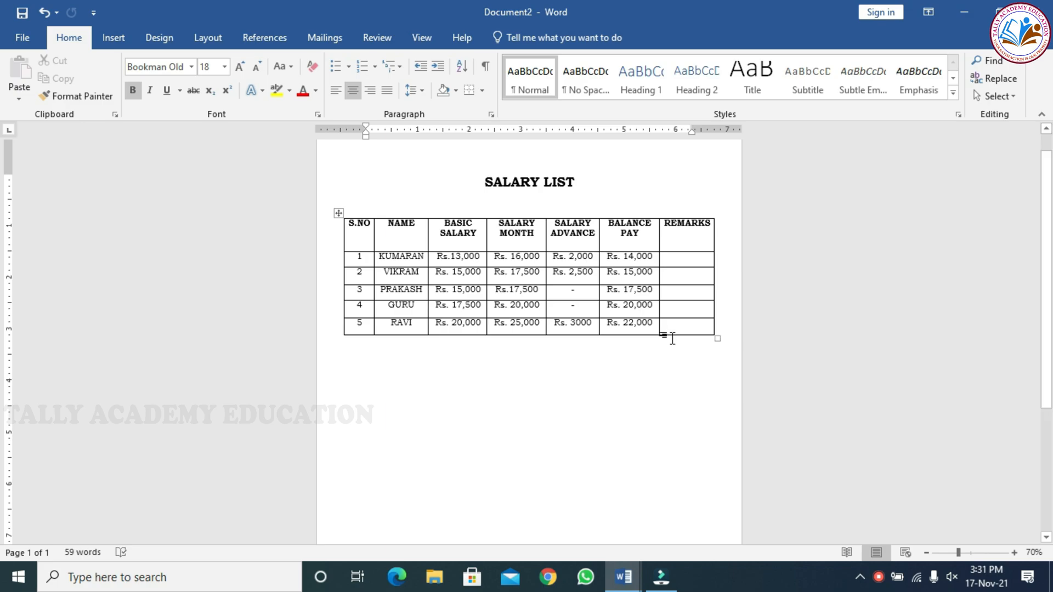
Insert a blank row below the fifth record at the end of the salary table
scroll(675, 341, down, 3)
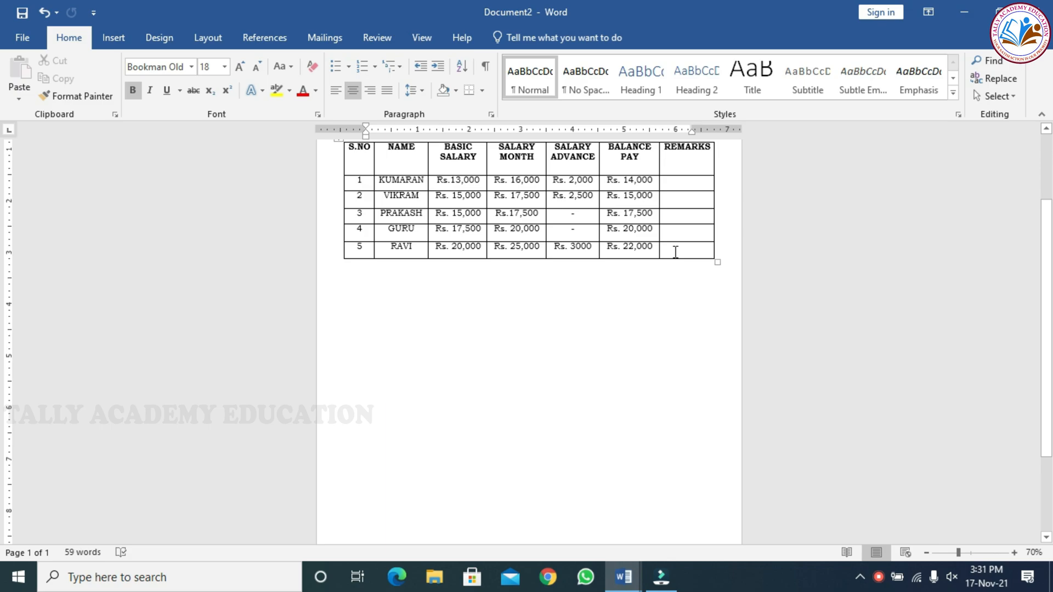
ctrl+scroll(676, 252, up, 4)
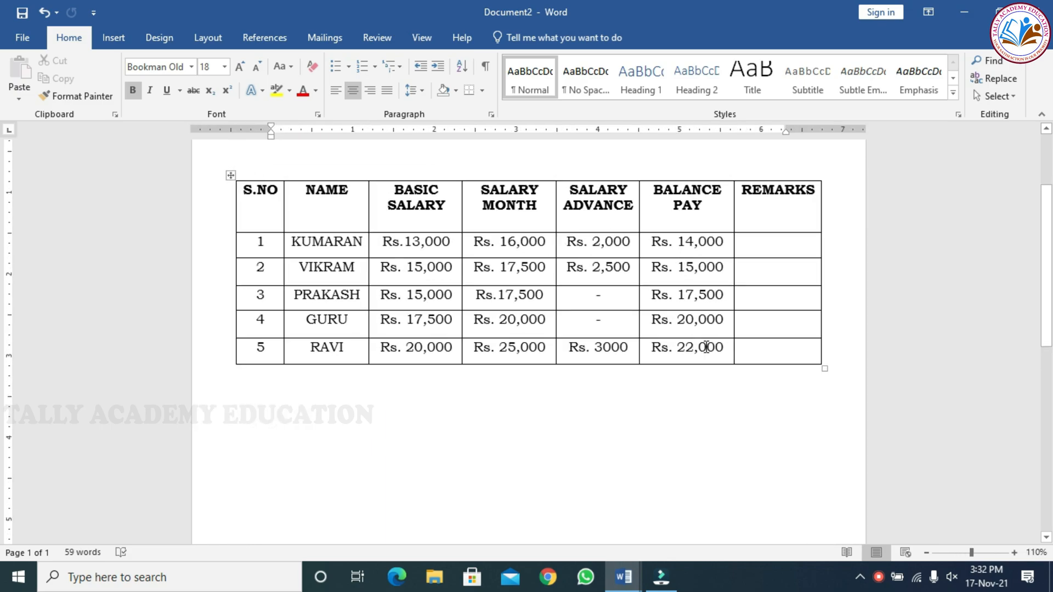
click(756, 348)
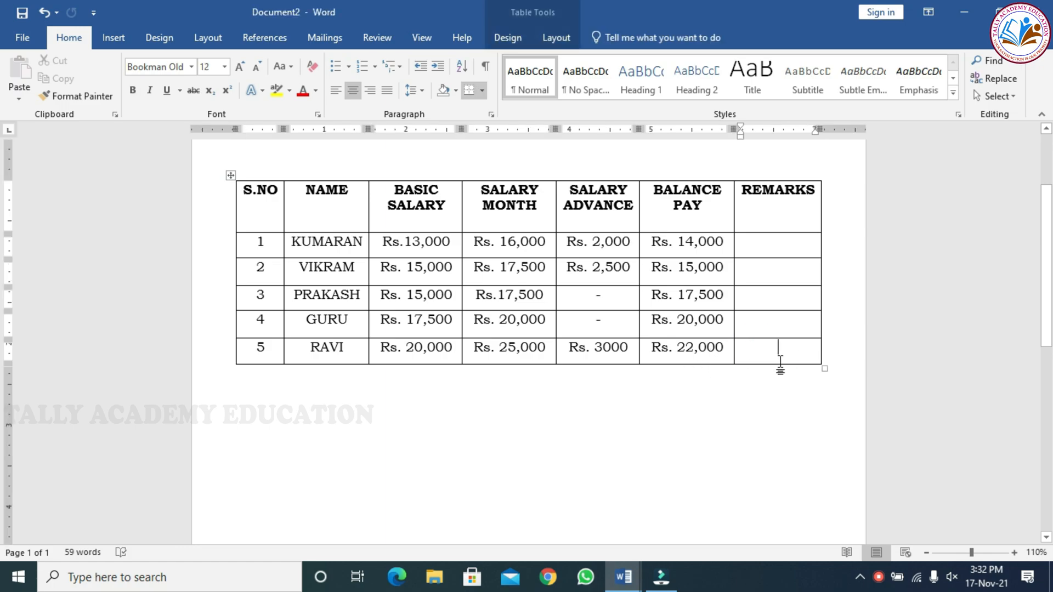
click(557, 37)
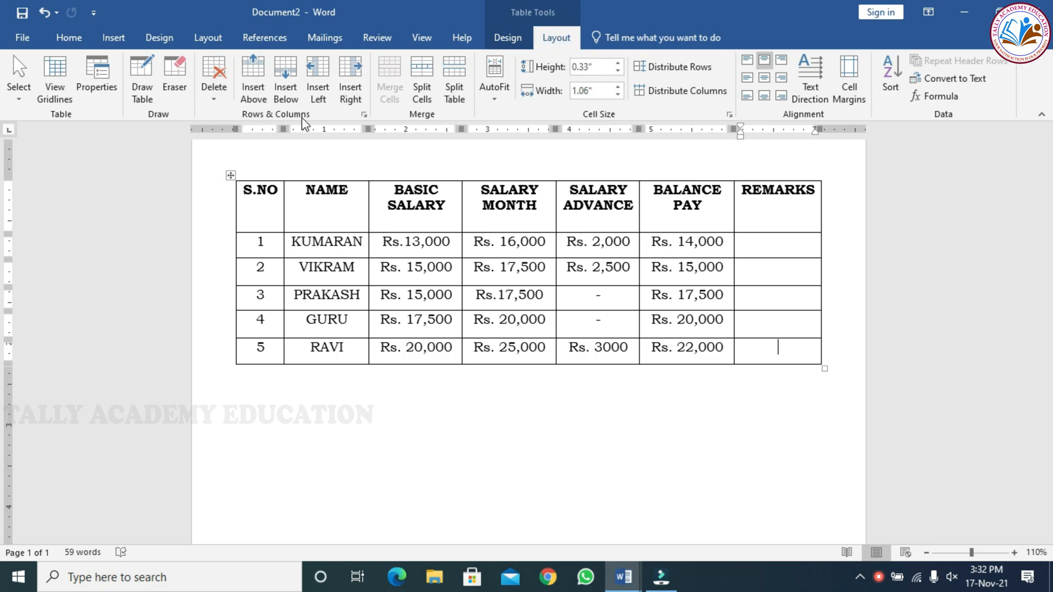
click(286, 69)
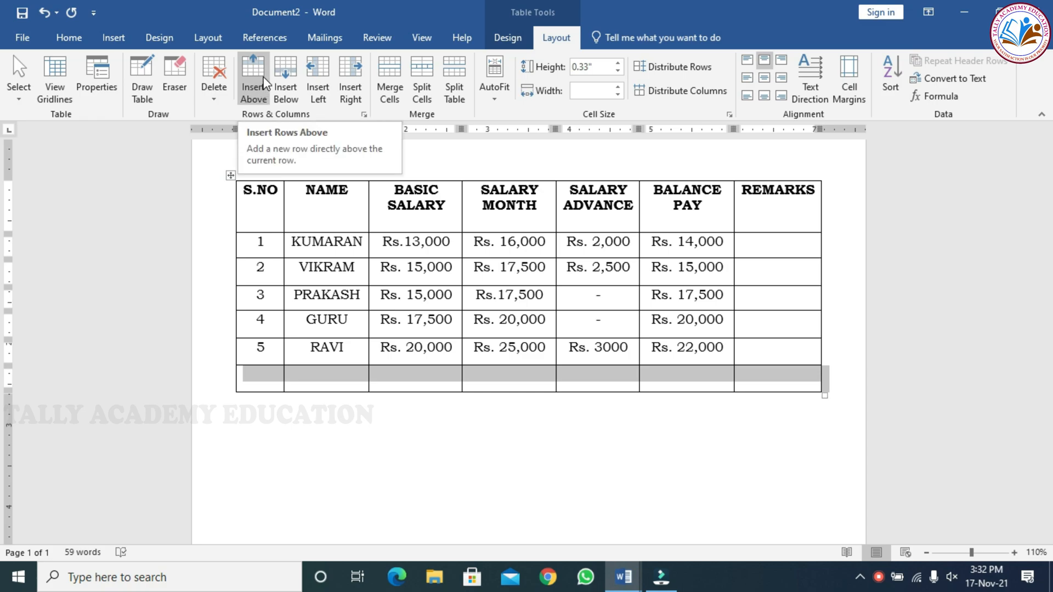
Delete the blank row below the fifth record of the salary table
click(278, 380)
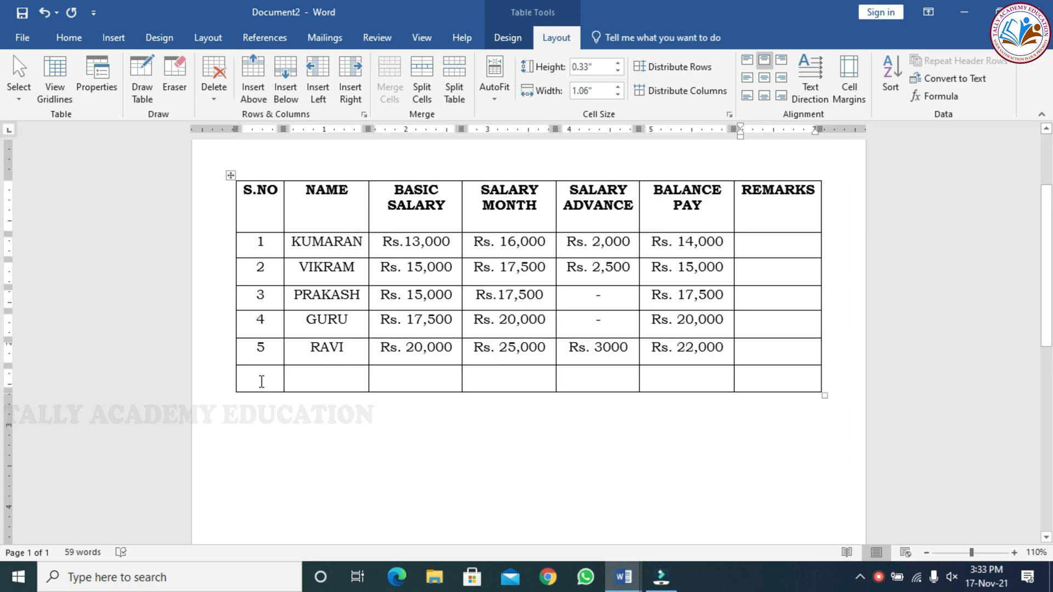
drag(262, 381, 761, 378)
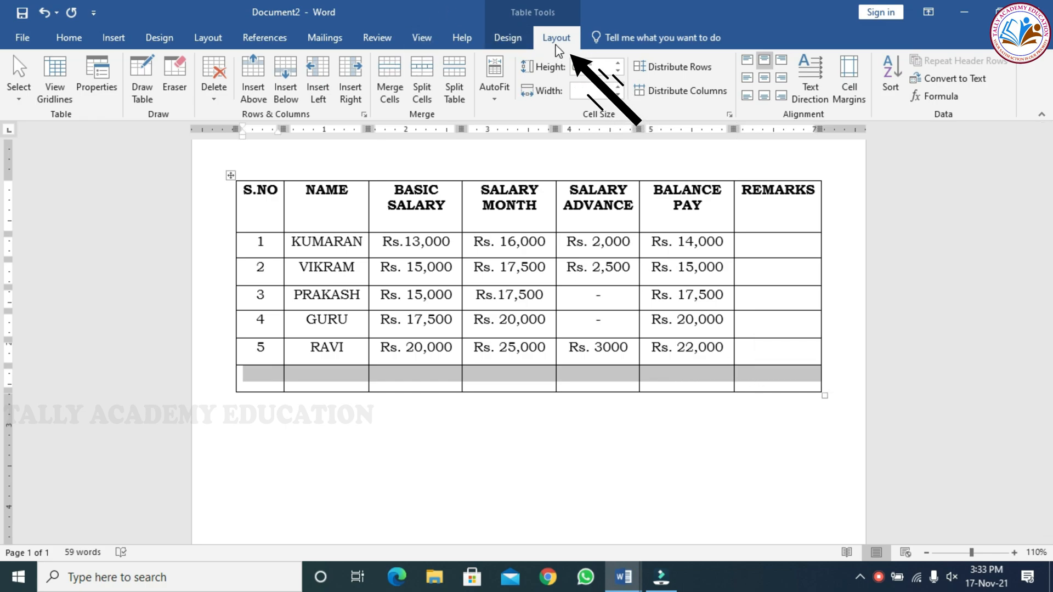
click(215, 101)
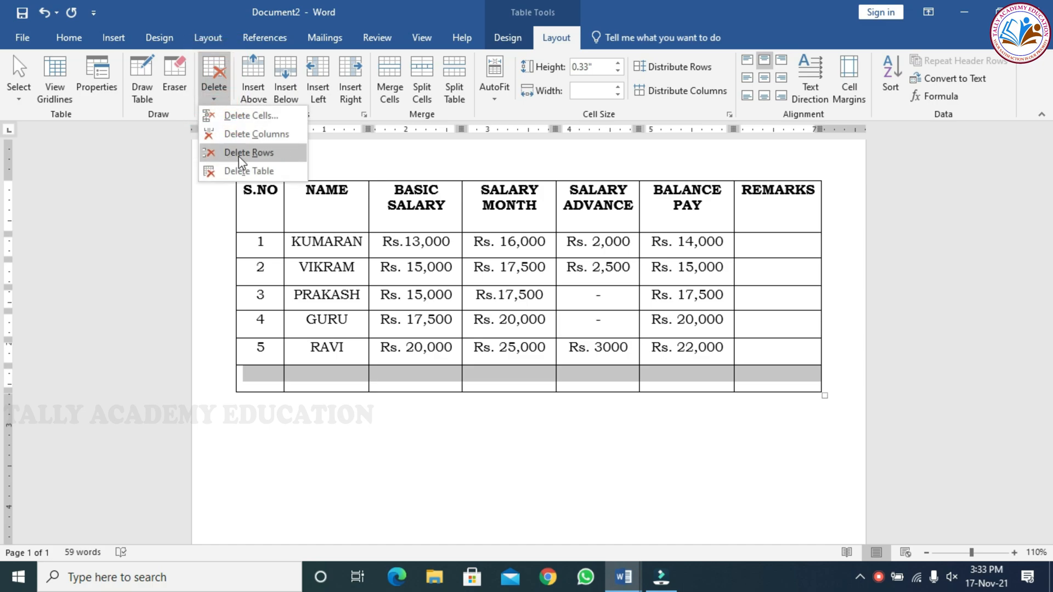
click(256, 157)
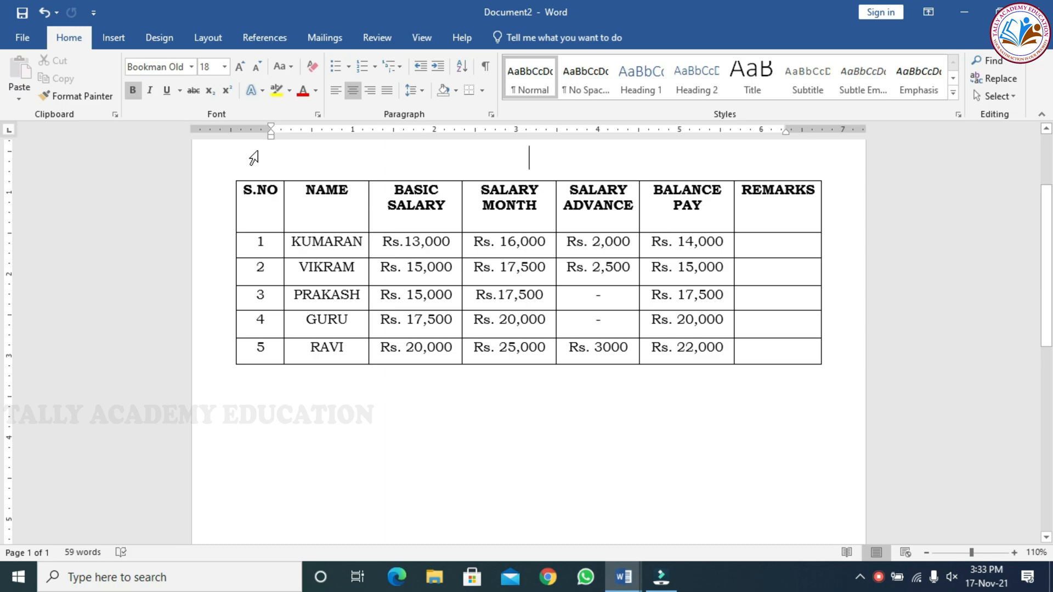
scroll(500, 460, up, 3)
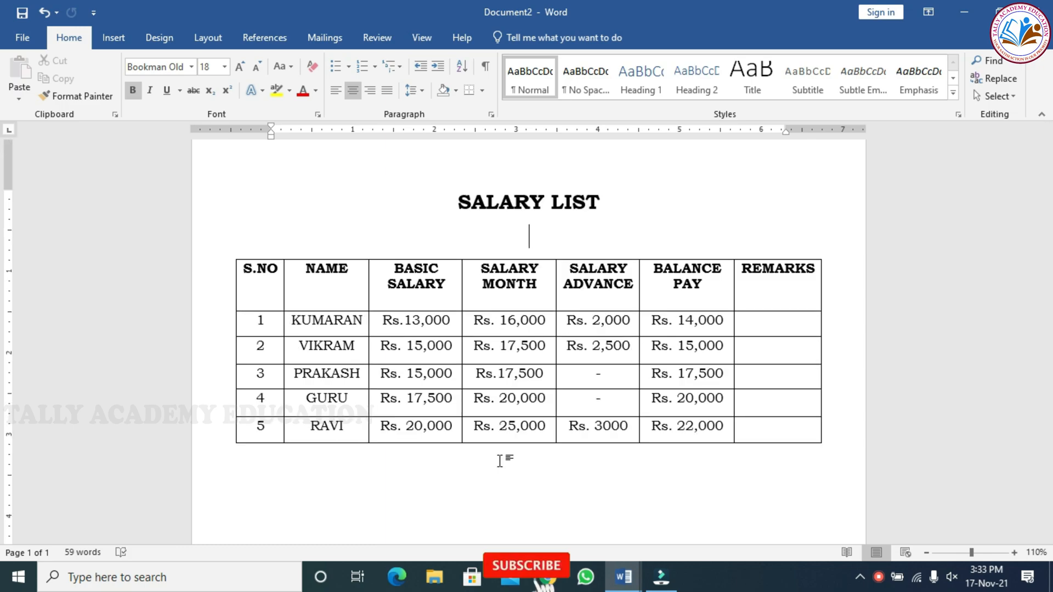